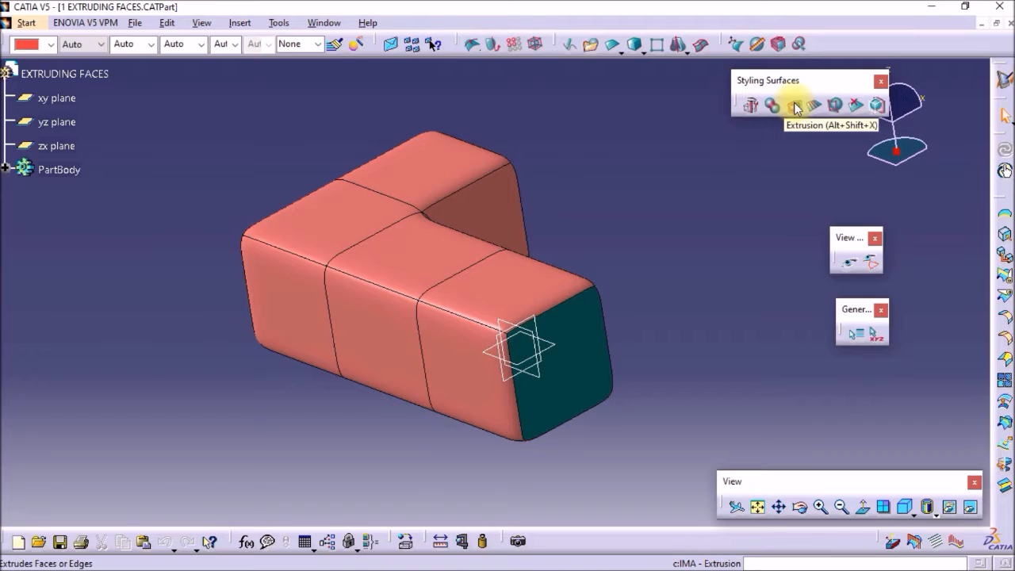
# Extrude the dark green end face of the L-shaped subdivision surface and apply the extrusion
pyautogui.click(794, 106)
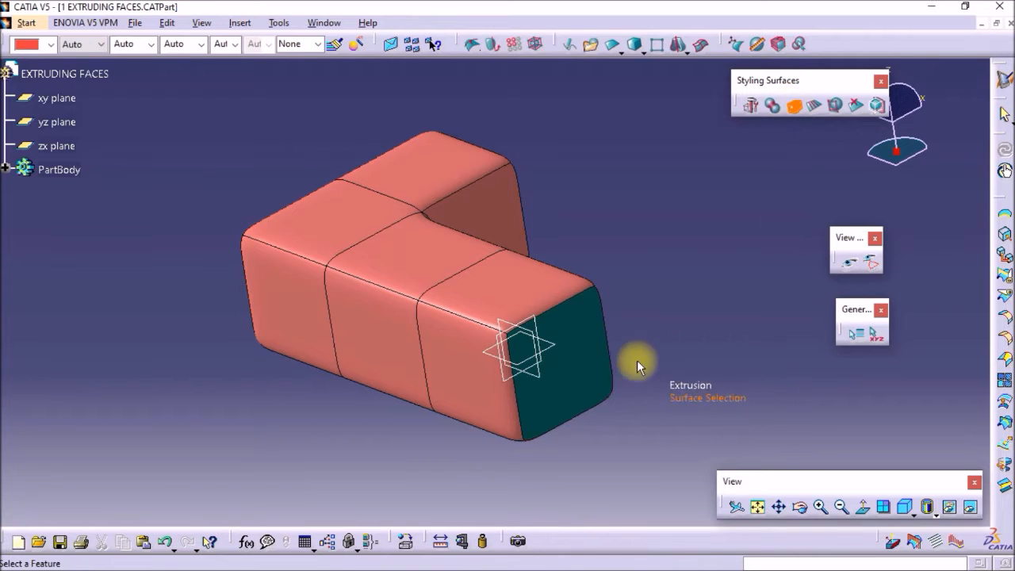
pyautogui.click(591, 361)
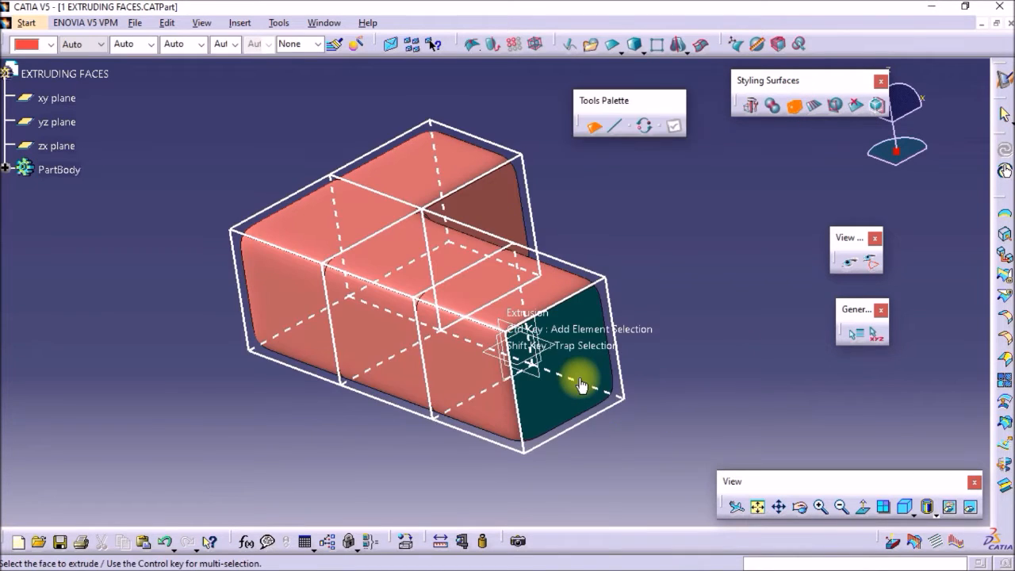
pyautogui.click(594, 359)
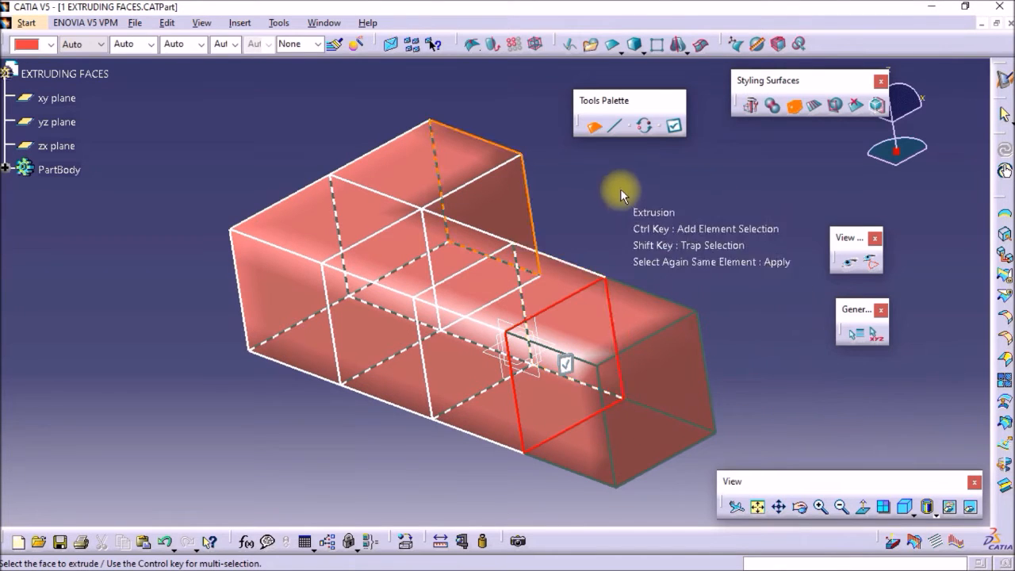
pyautogui.click(675, 125)
pyautogui.press('Escape')
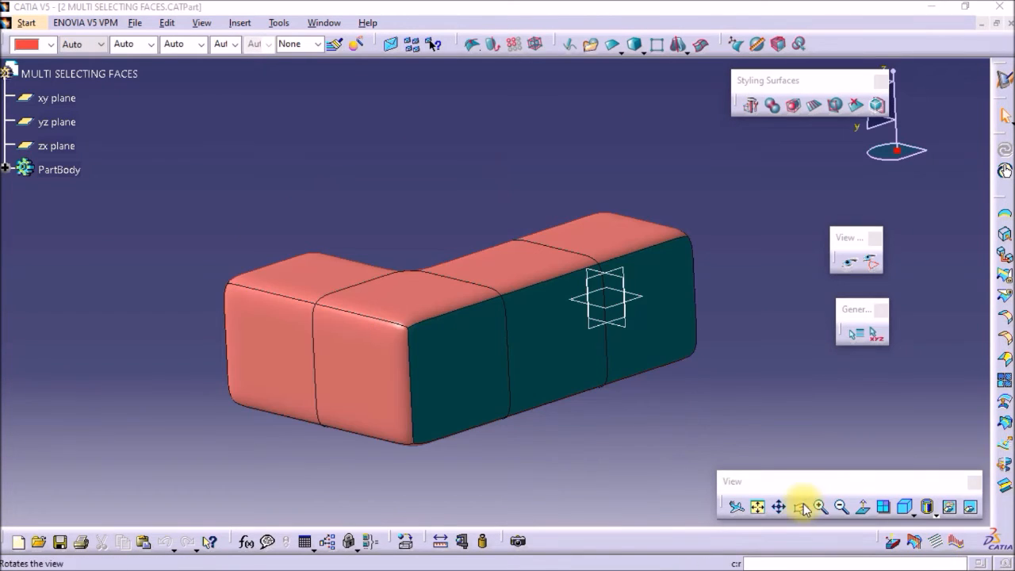
# Extrude the three adjacent dark green side faces of the L-shaped body together as one multi-face extrusion
pyautogui.moveTo(667, 411); pyautogui.dragTo(648, 428)
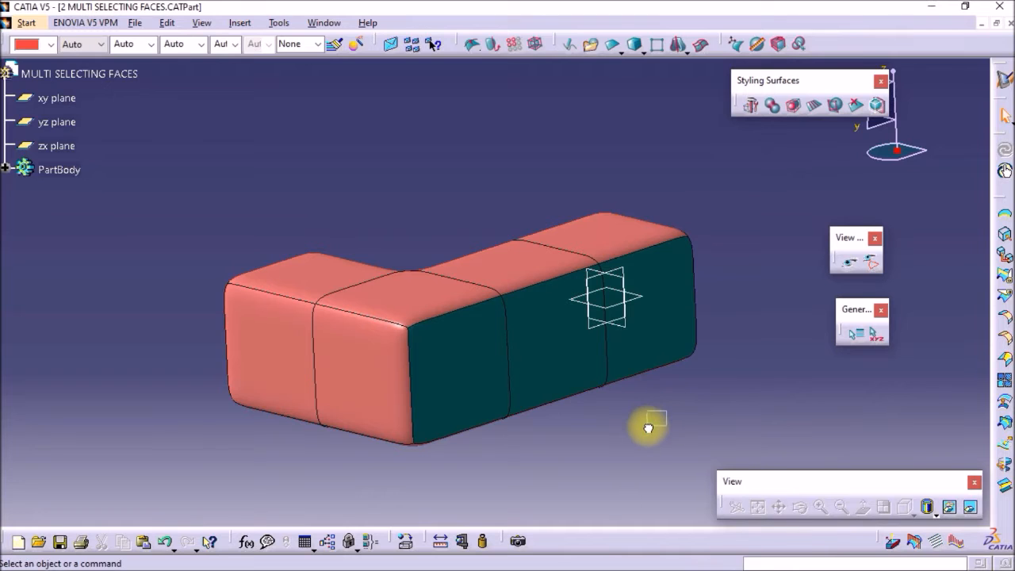
pyautogui.moveTo(626, 403); pyautogui.dragTo(712, 325, button='middle')
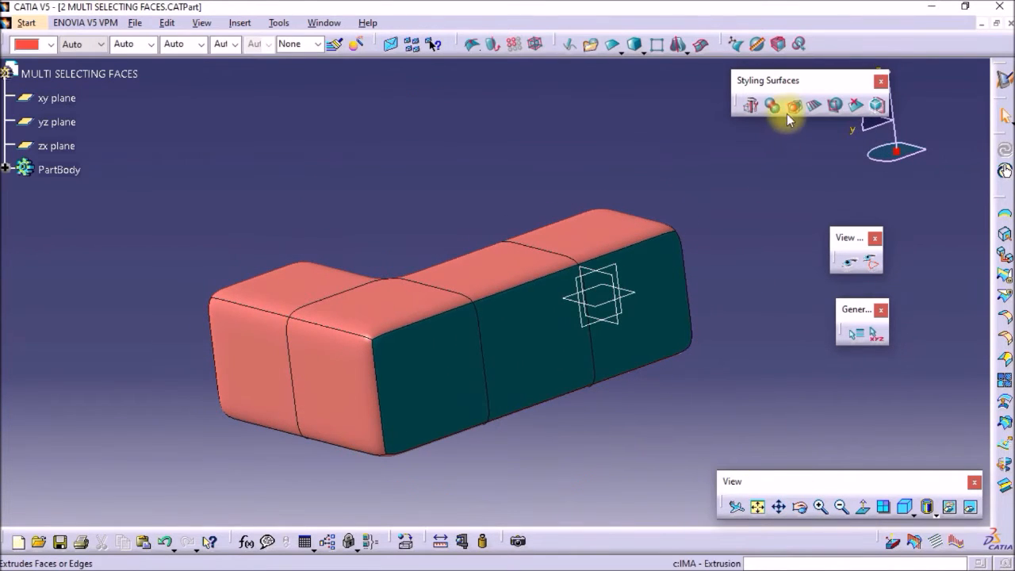
pyautogui.click(675, 307)
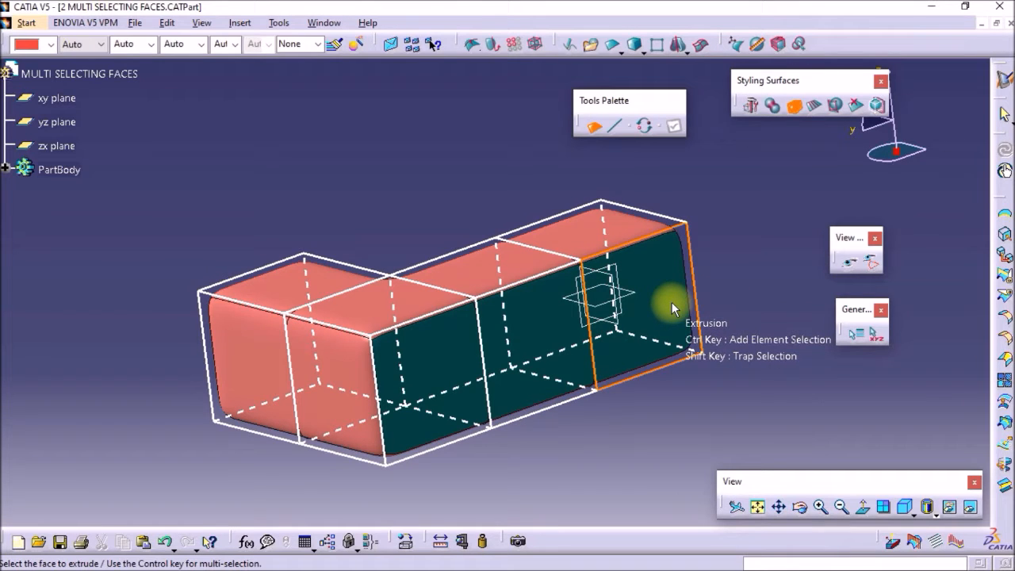
pyautogui.keyDown('ctrl'); pyautogui.click(672, 304); pyautogui.keyUp('ctrl')
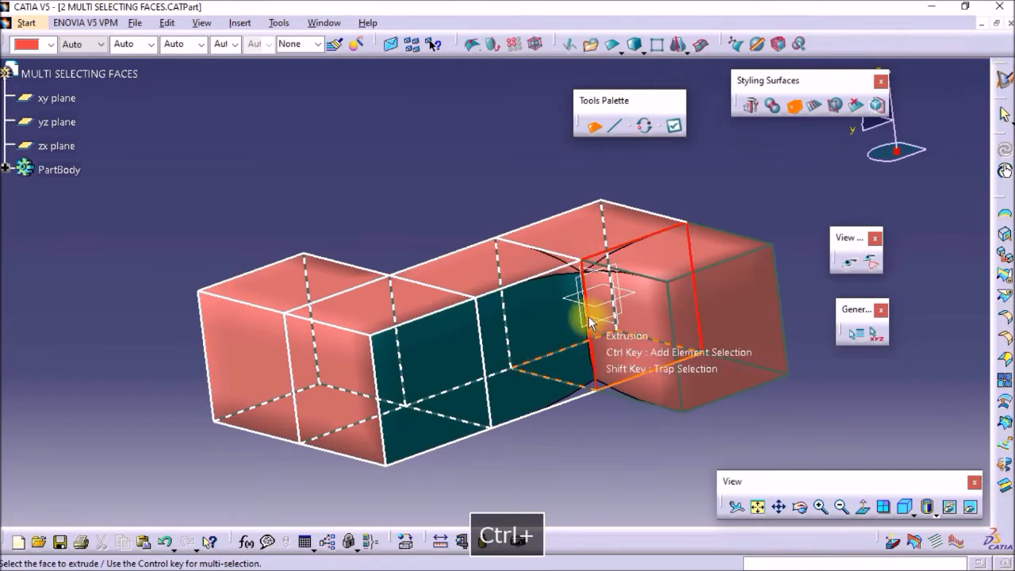
pyautogui.keyDown('ctrl'); pyautogui.click(554, 317); pyautogui.keyUp('ctrl')
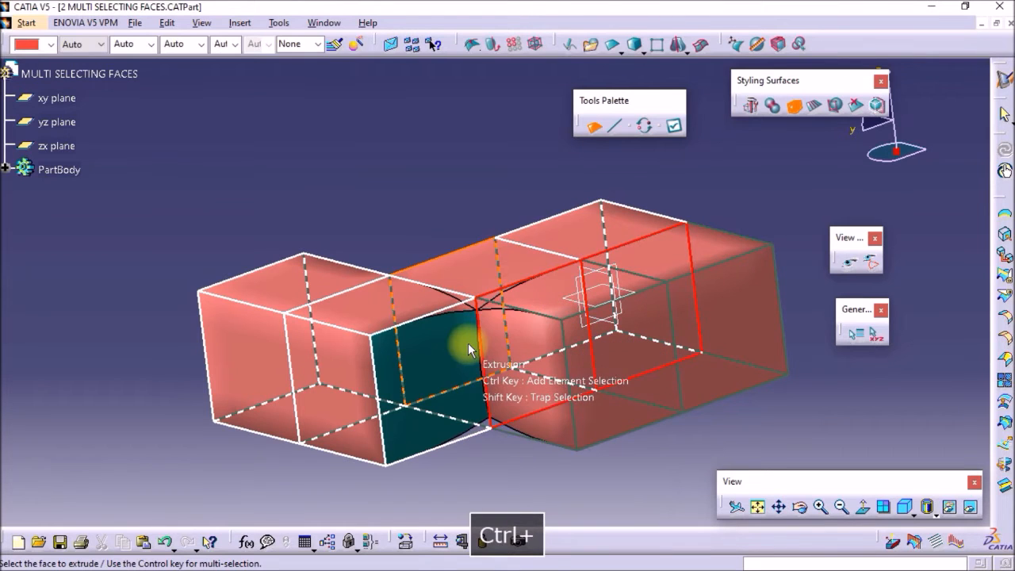
pyautogui.keyDown('ctrl'); pyautogui.click(452, 363); pyautogui.keyUp('ctrl')
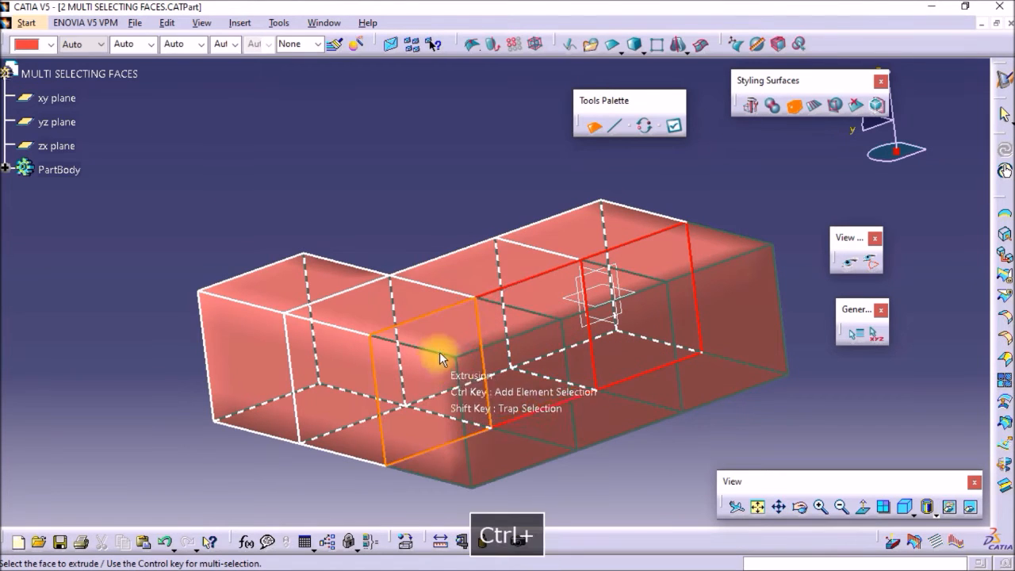
pyautogui.press('Escape')
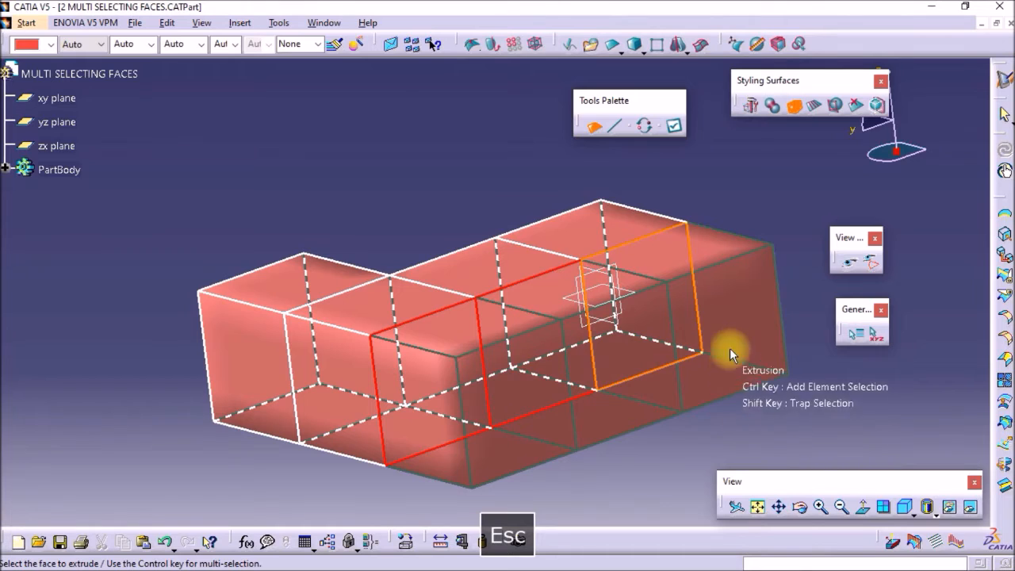
pyautogui.click(674, 126)
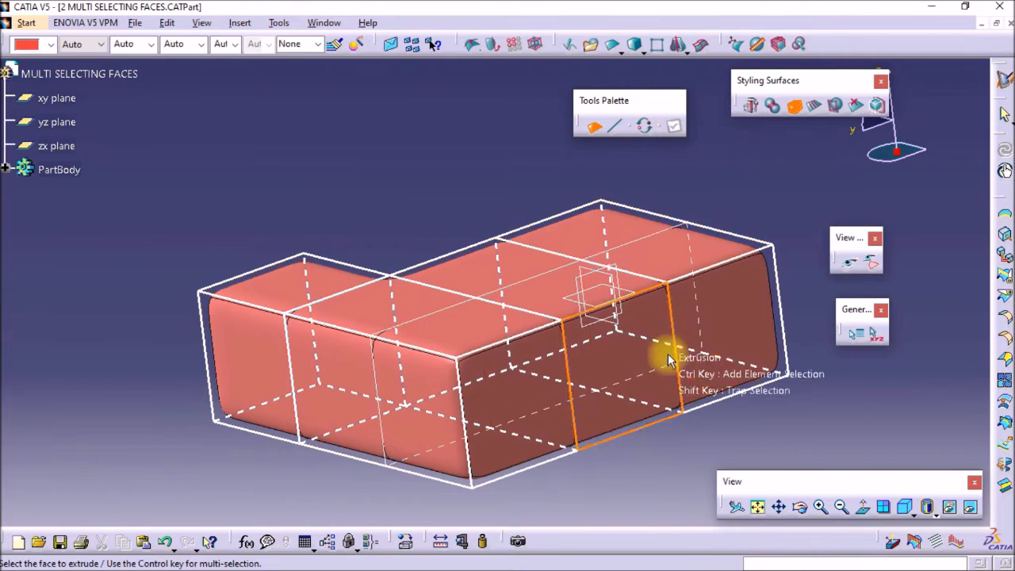
pyautogui.press('Escape')
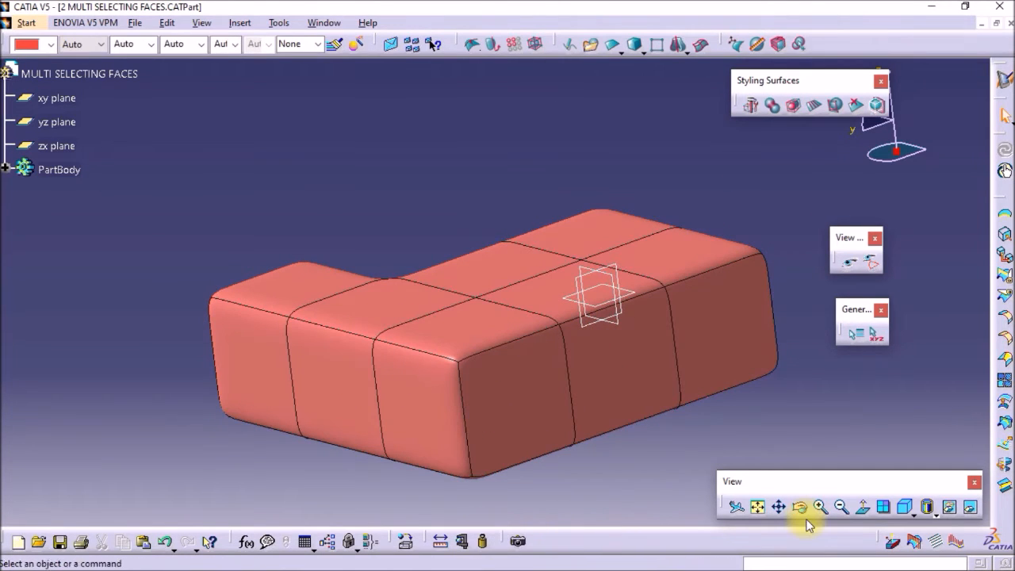
pyautogui.click(782, 507)
pyautogui.moveTo(611, 411)
pyautogui.mouseDown()
pyautogui.moveTo(614, 396)
pyautogui.moveTo(595, 374)
pyautogui.moveTo(627, 401)
pyautogui.mouseUp()
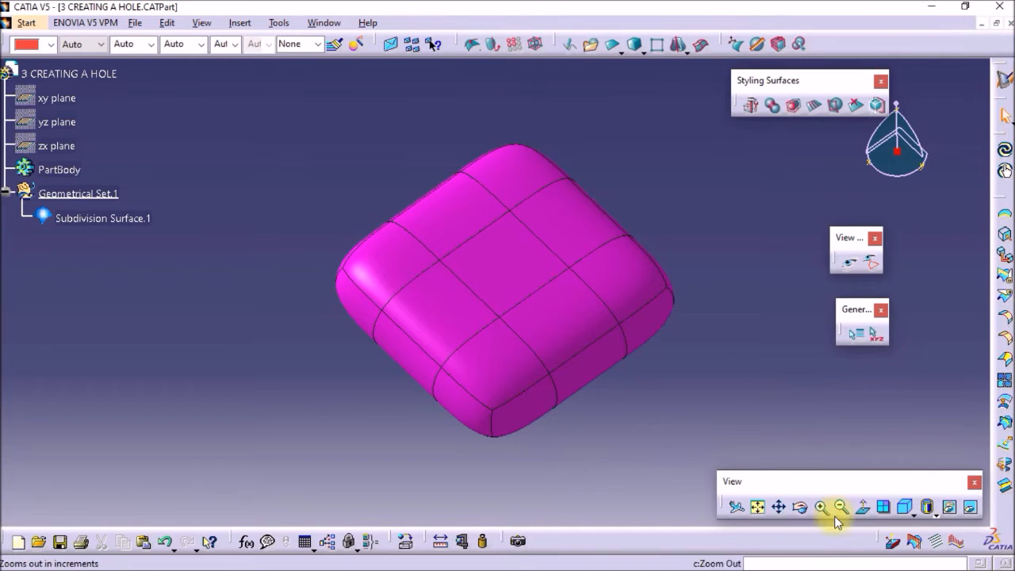
# Create a through hole in the magenta subdivision surface by extruding its central top face together with the opposite central bottom face
pyautogui.click(803, 509)
pyautogui.moveTo(626, 462)
pyautogui.mouseDown()
pyautogui.moveTo(608, 421)
pyautogui.moveTo(629, 447)
pyautogui.mouseUp()
pyautogui.press('Escape')
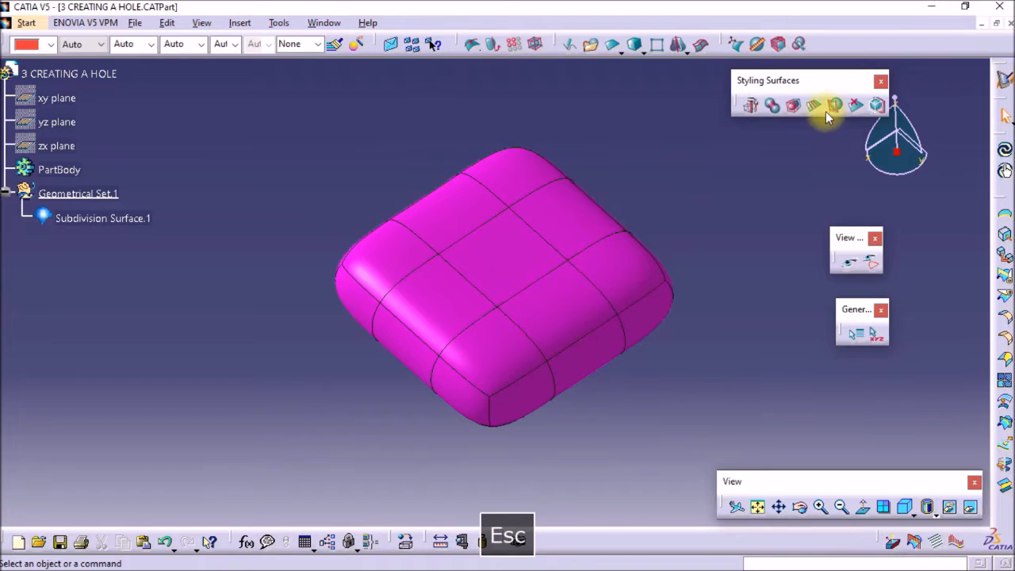
pyautogui.click(796, 105)
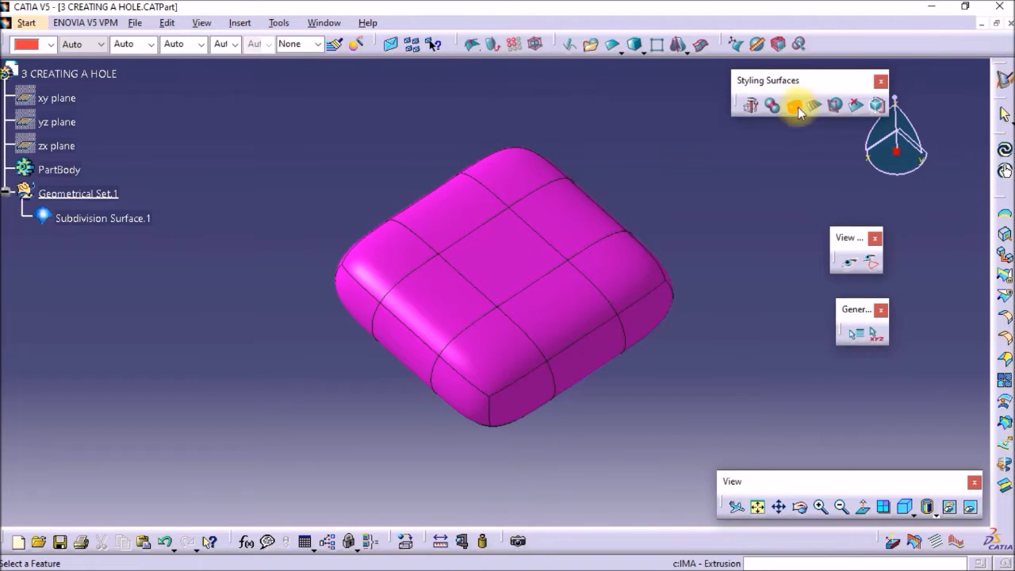
pyautogui.click(532, 264)
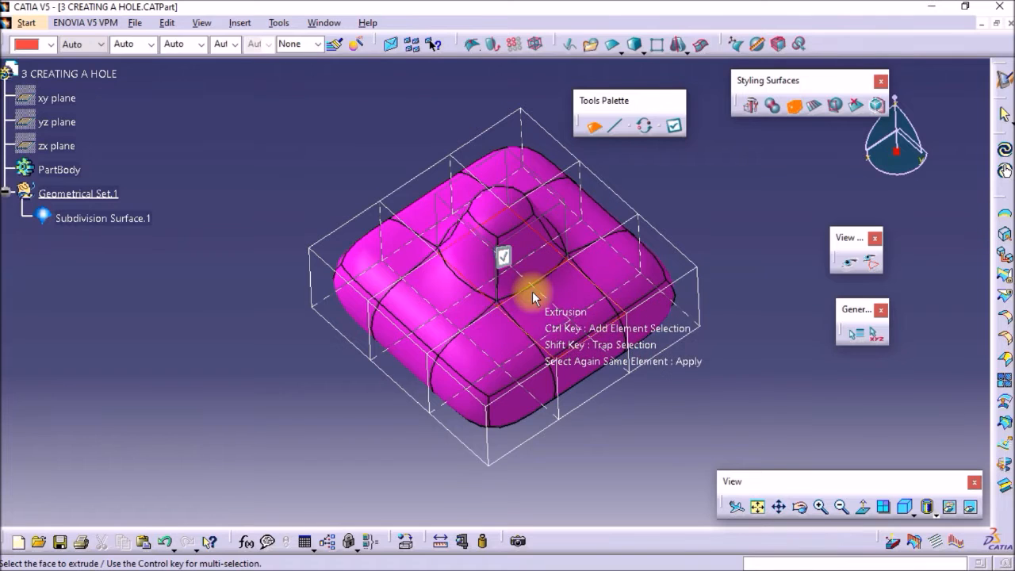
pyautogui.keyDown('ctrl'); pyautogui.click(531, 317); pyautogui.keyUp('ctrl')
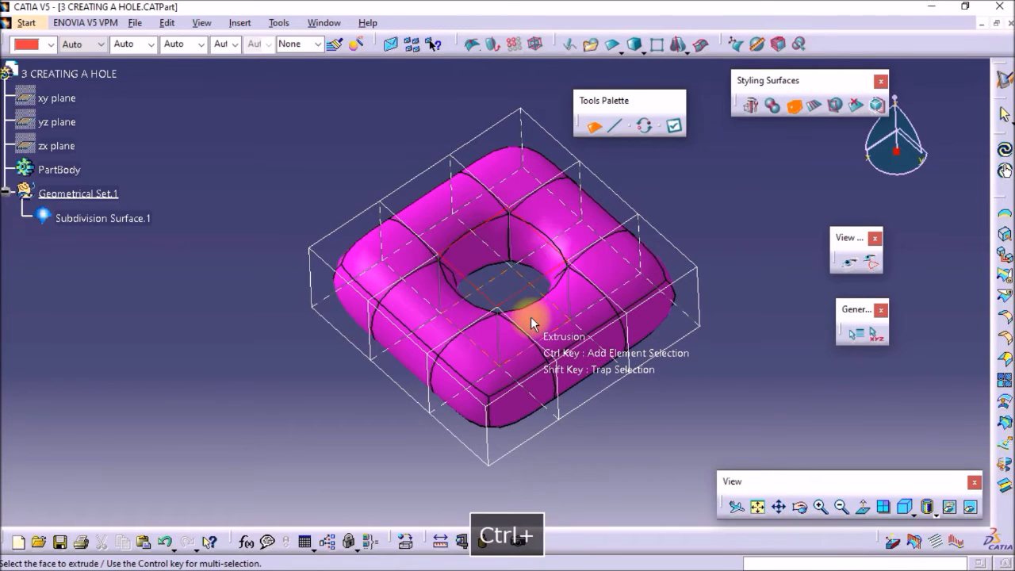
pyautogui.click(674, 126)
pyautogui.press('Escape')
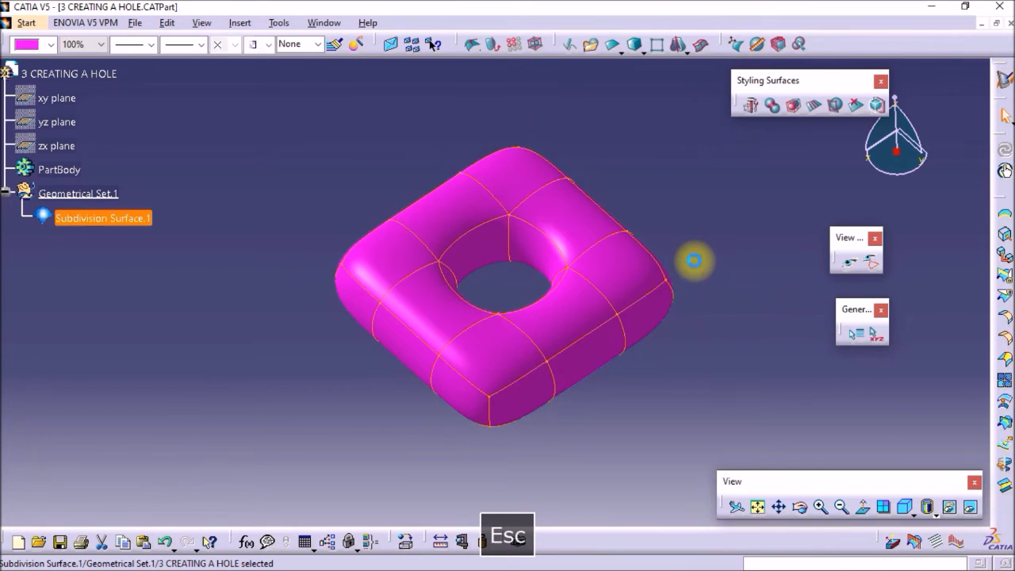
pyautogui.click(735, 331)
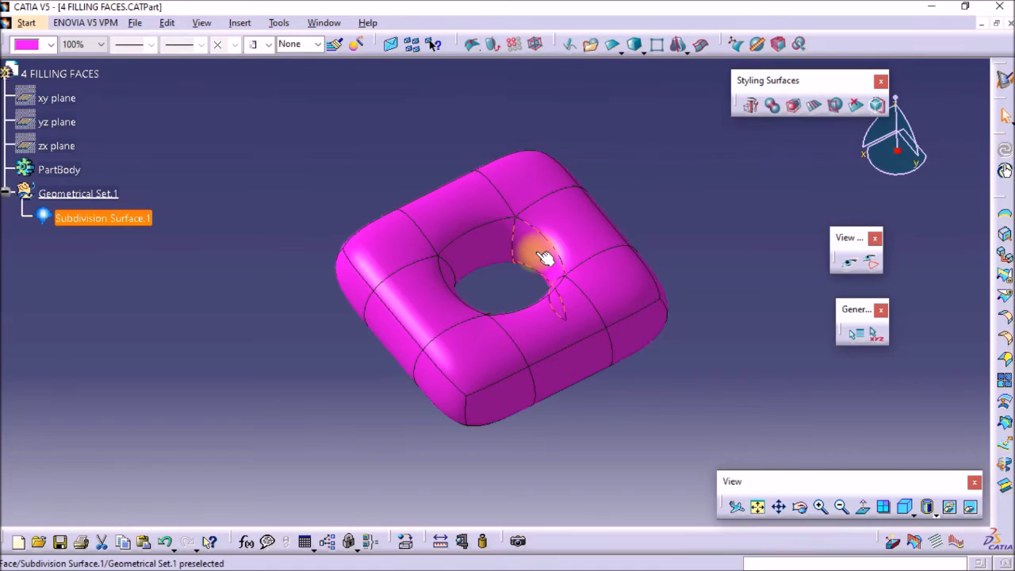
# Fill the hole in the magenta surface by extruding all of its inner wall faces together
pyautogui.click(793, 105)
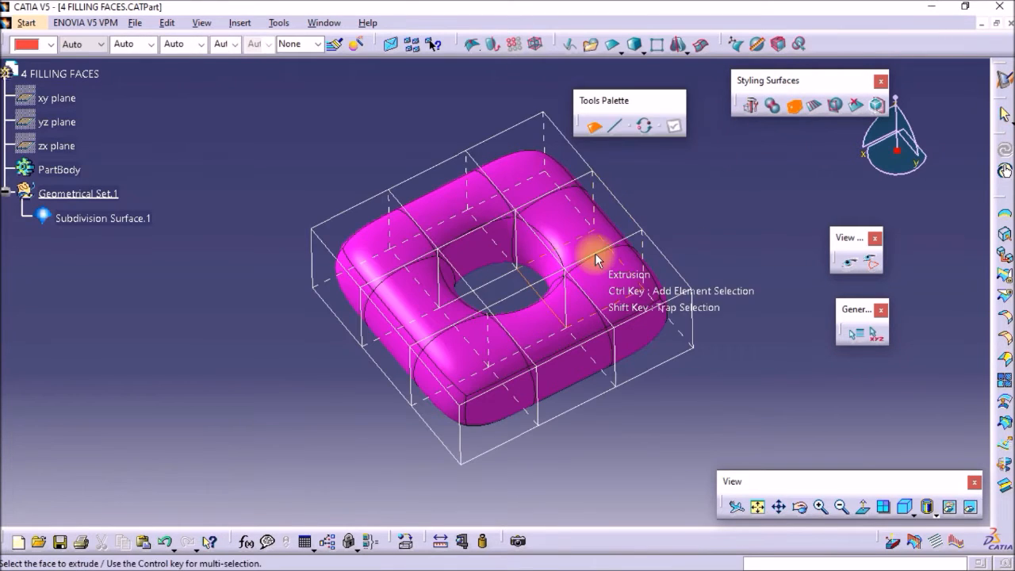
pyautogui.keyDown('ctrl'); pyautogui.click(544, 250); pyautogui.keyUp('ctrl')
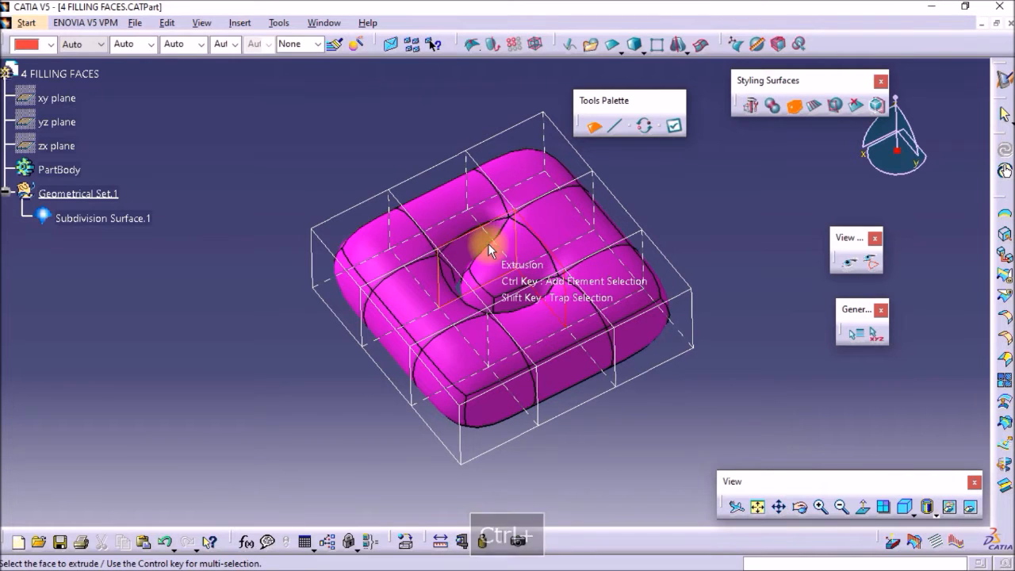
pyautogui.keyDown('ctrl'); pyautogui.click(462, 308); pyautogui.keyUp('ctrl')
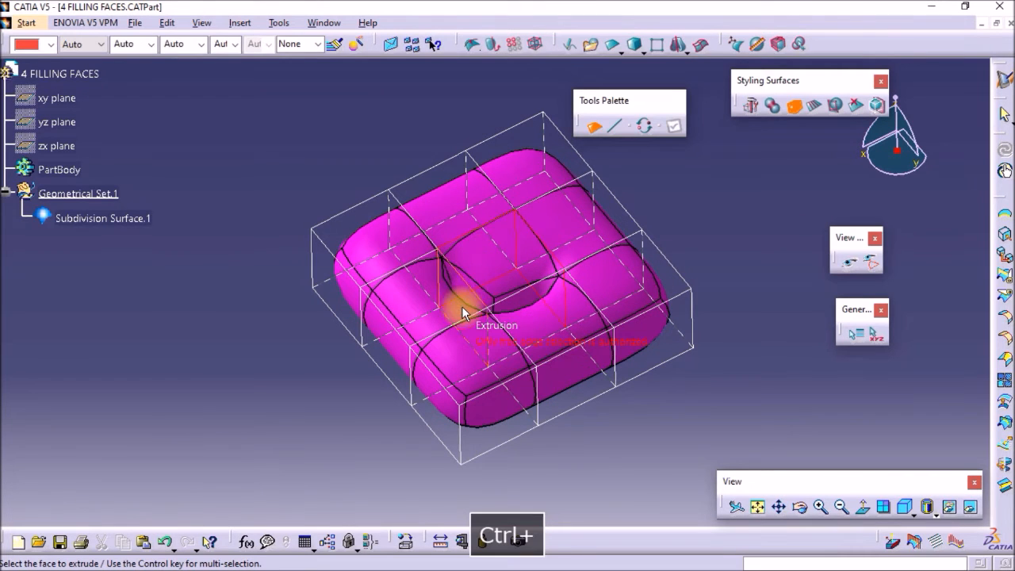
pyautogui.keyDown('ctrl'); pyautogui.click(531, 321); pyautogui.keyUp('ctrl')
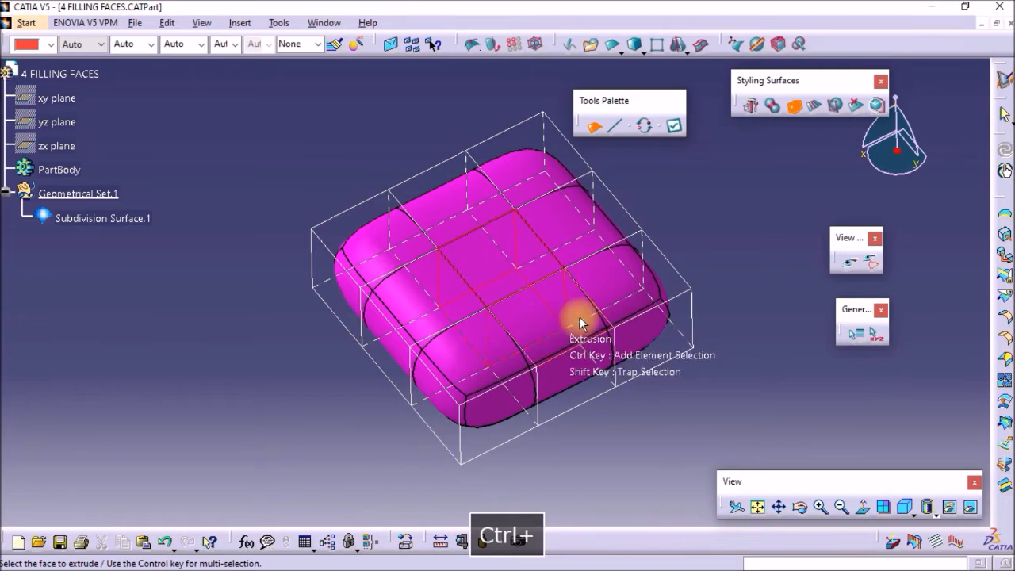
pyautogui.click(674, 125)
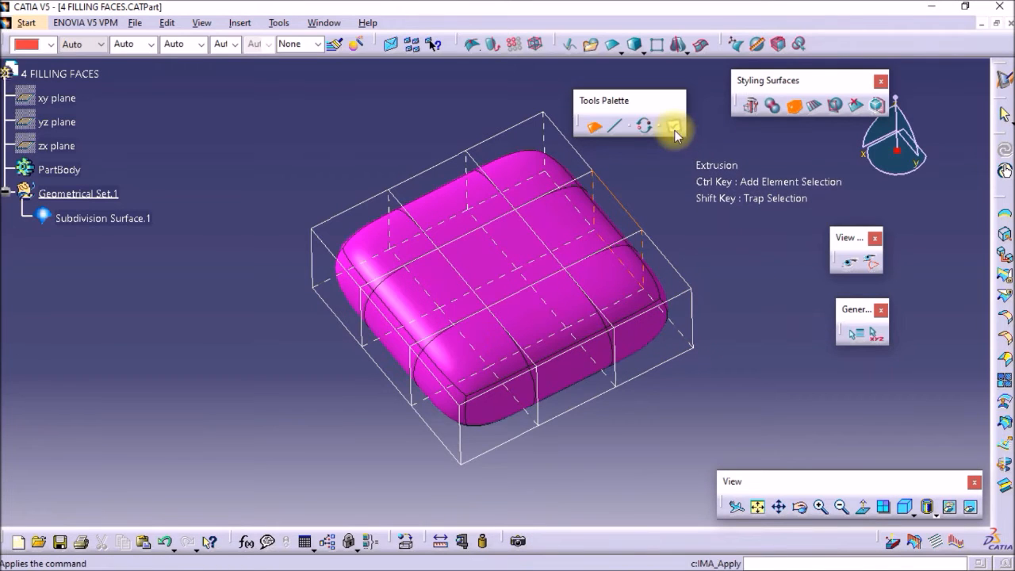
pyautogui.press('Escape')
pyautogui.press('Escape')
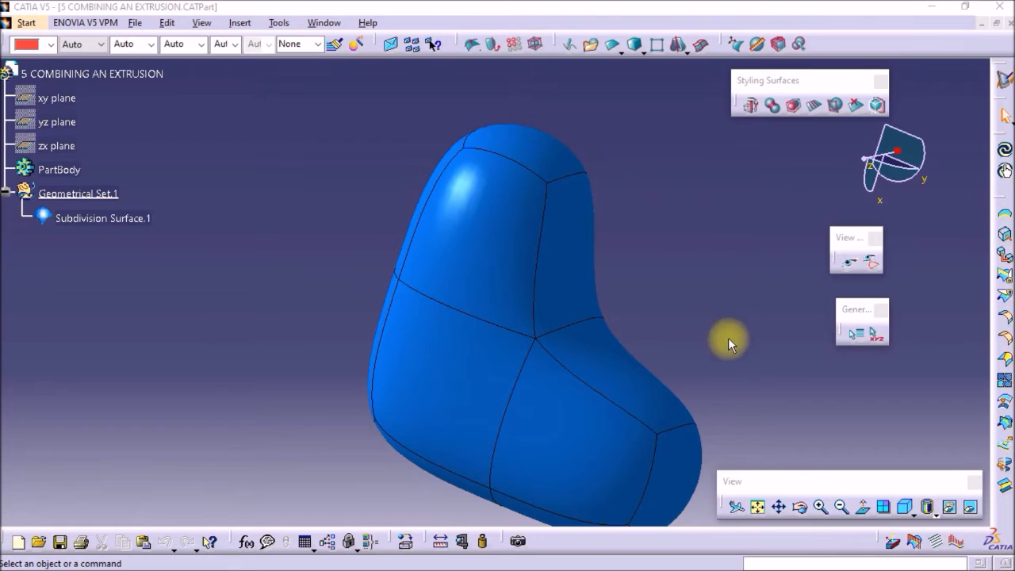
# Extrude the two perpendicular faces at the blue body's inner corner together so they combine into one block filling the notch
pyautogui.click(794, 106)
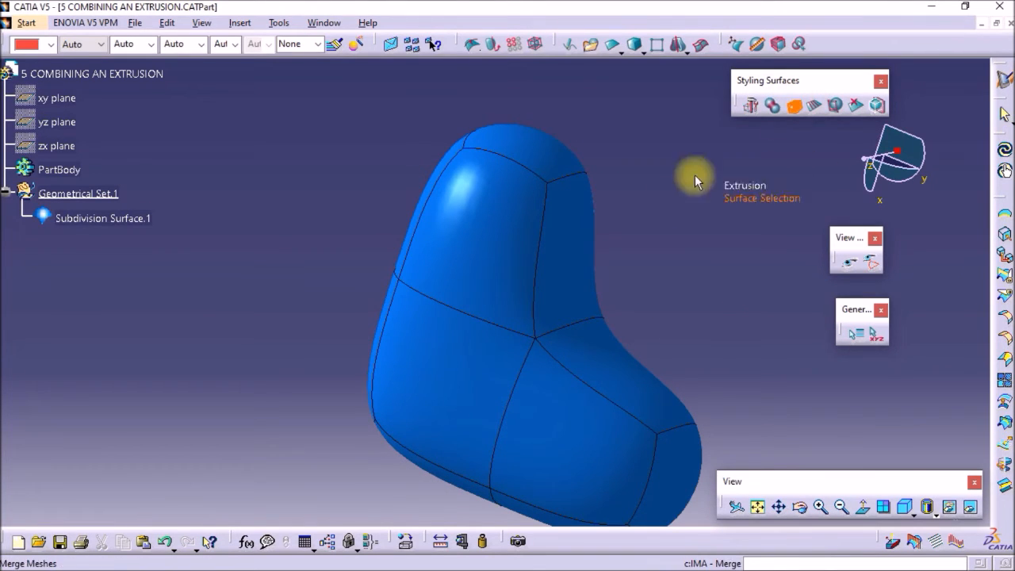
pyautogui.click(567, 261)
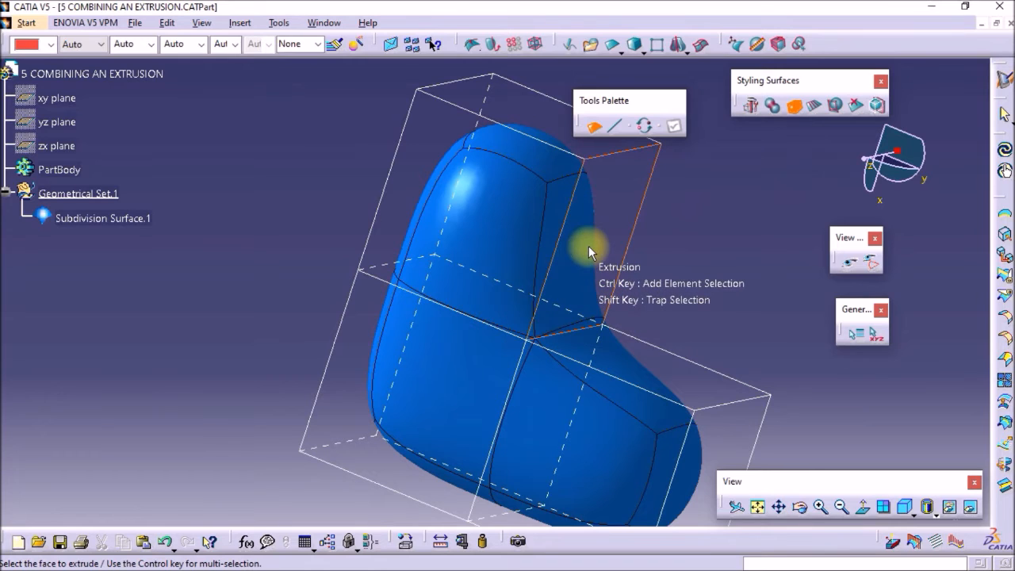
pyautogui.keyDown('ctrl'); pyautogui.click(589, 246); pyautogui.keyUp('ctrl')
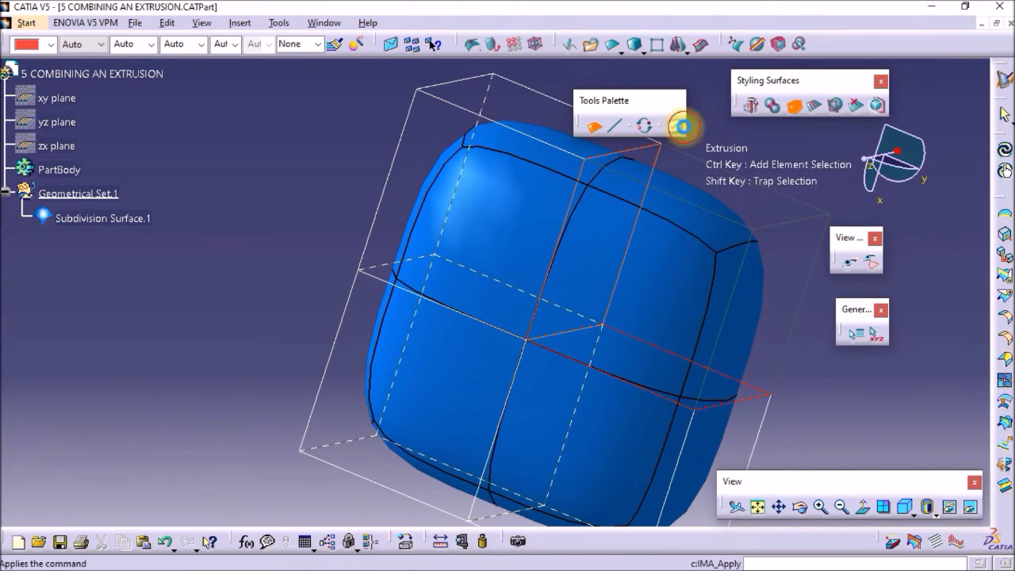
pyautogui.click(676, 125)
pyautogui.press('Escape')
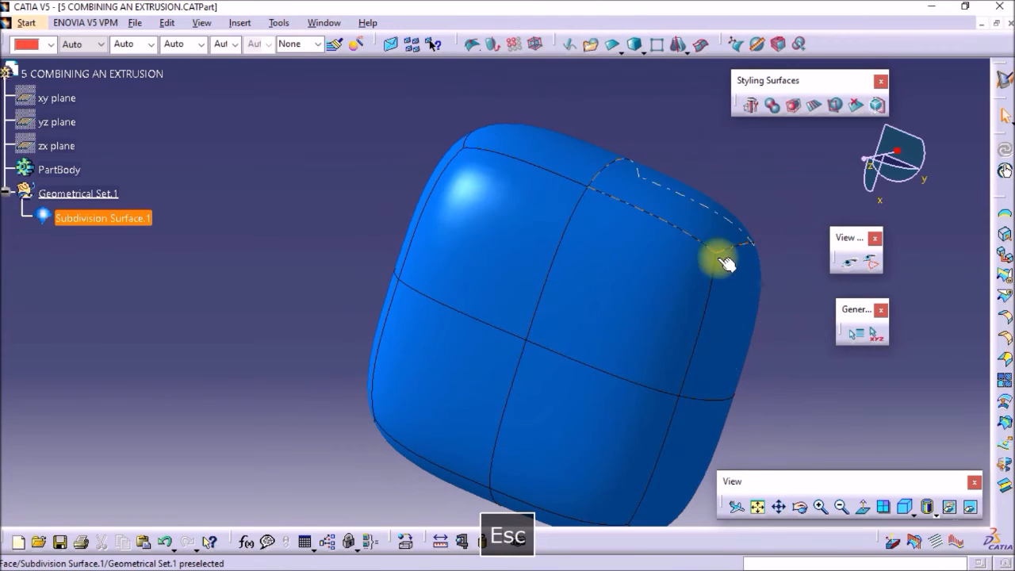
pyautogui.click(797, 445)
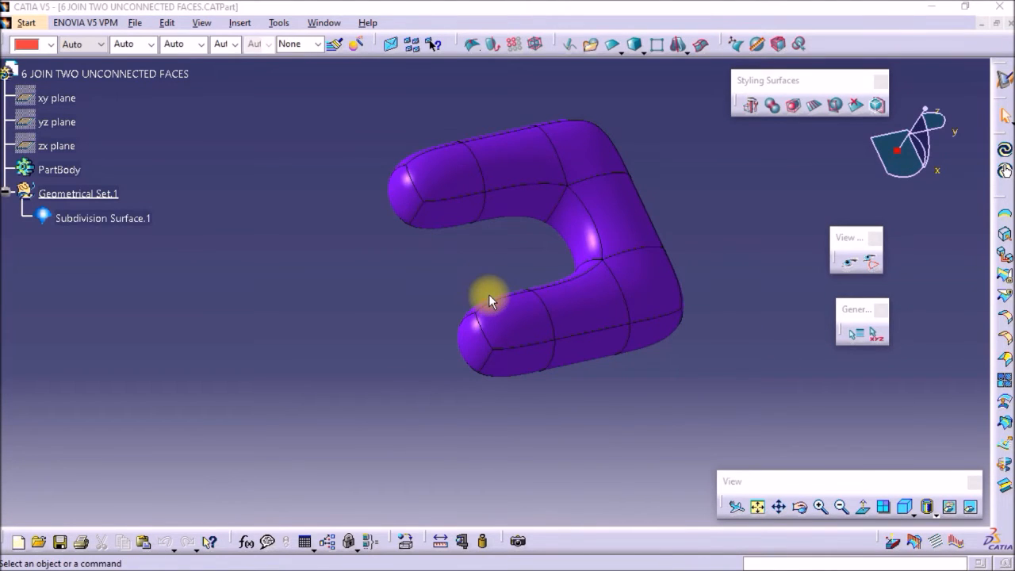
# Join the two arms of the purple C-shaped surface by extruding the unconnected, facing inner faces at their tips together
pyautogui.click(756, 122)
pyautogui.click(626, 173)
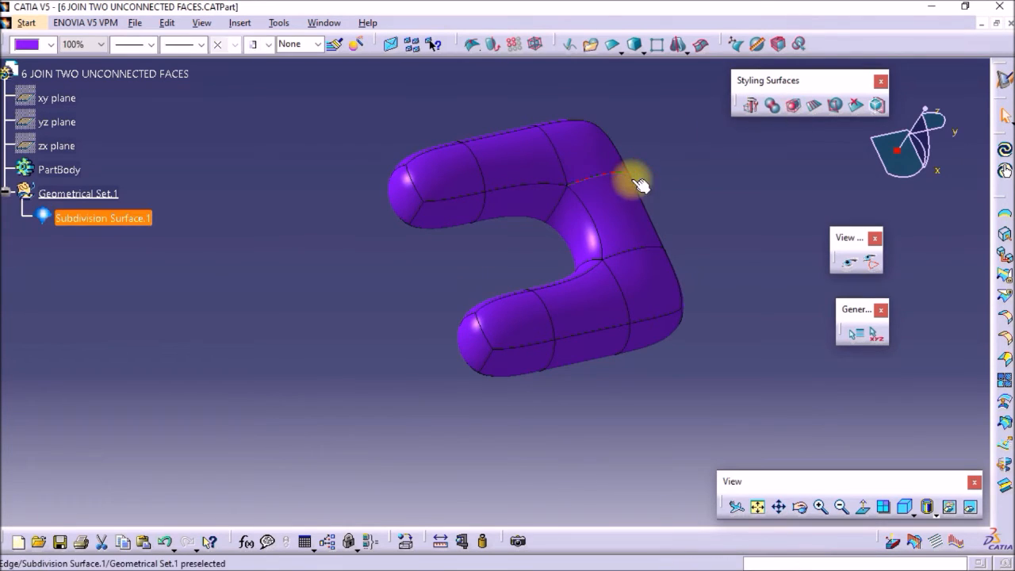
pyautogui.press('Escape')
pyautogui.click(794, 106)
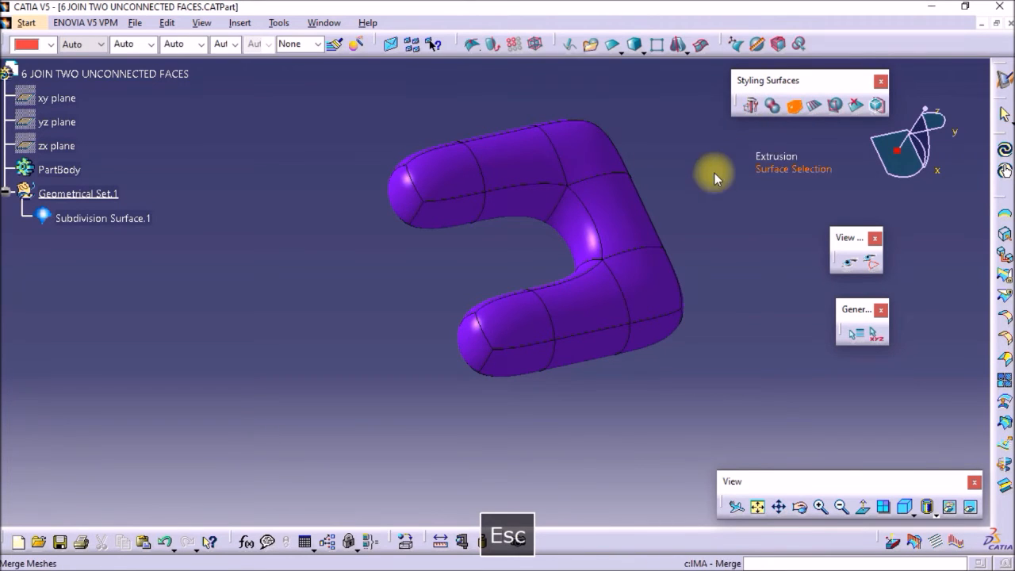
pyautogui.click(647, 214)
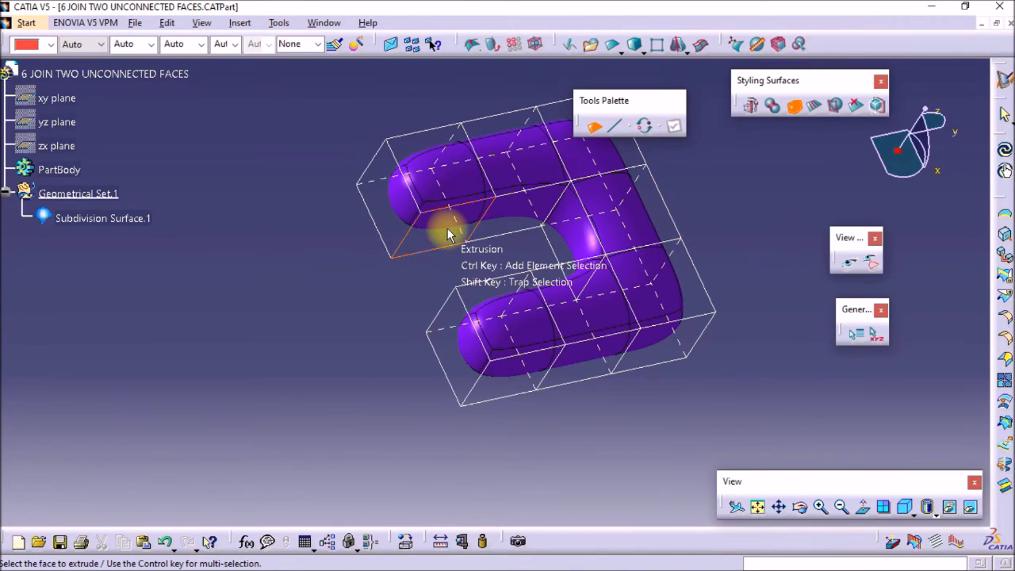
pyautogui.moveTo(447, 234); pyautogui.dragTo(469, 301)
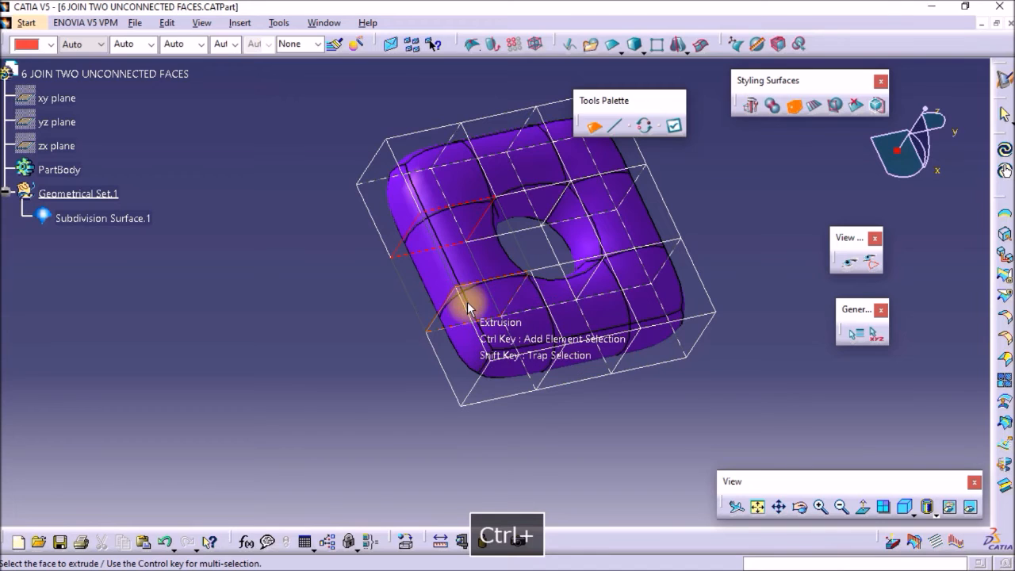
pyautogui.click(673, 128)
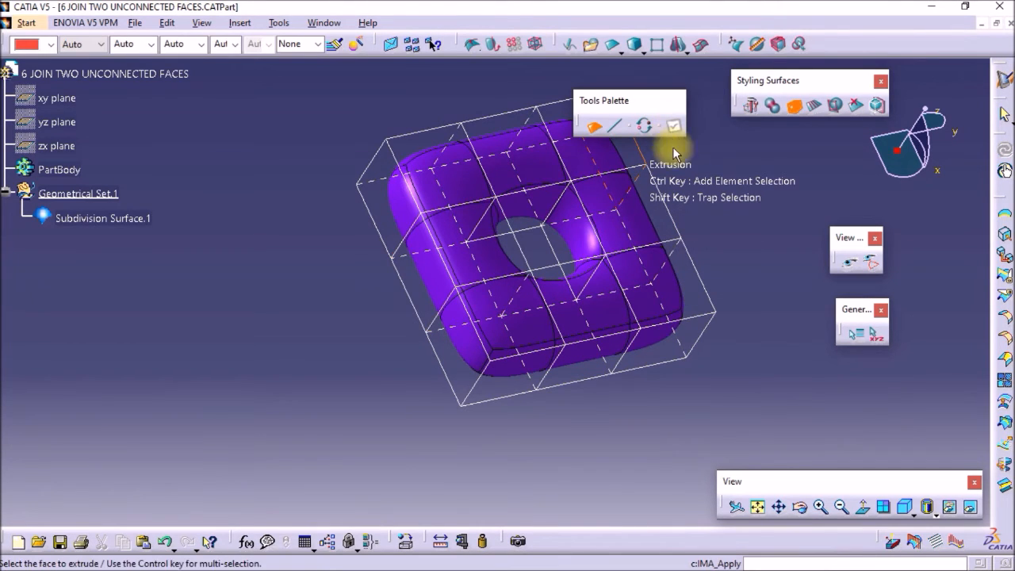
pyautogui.press('Escape')
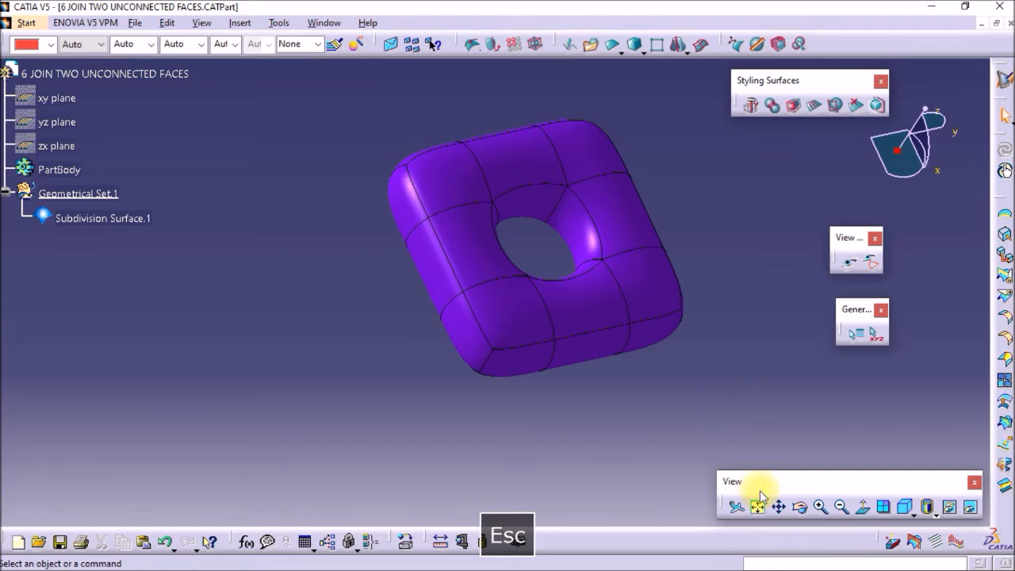
pyautogui.click(800, 506)
pyautogui.moveTo(616, 240); pyautogui.dragTo(634, 272)
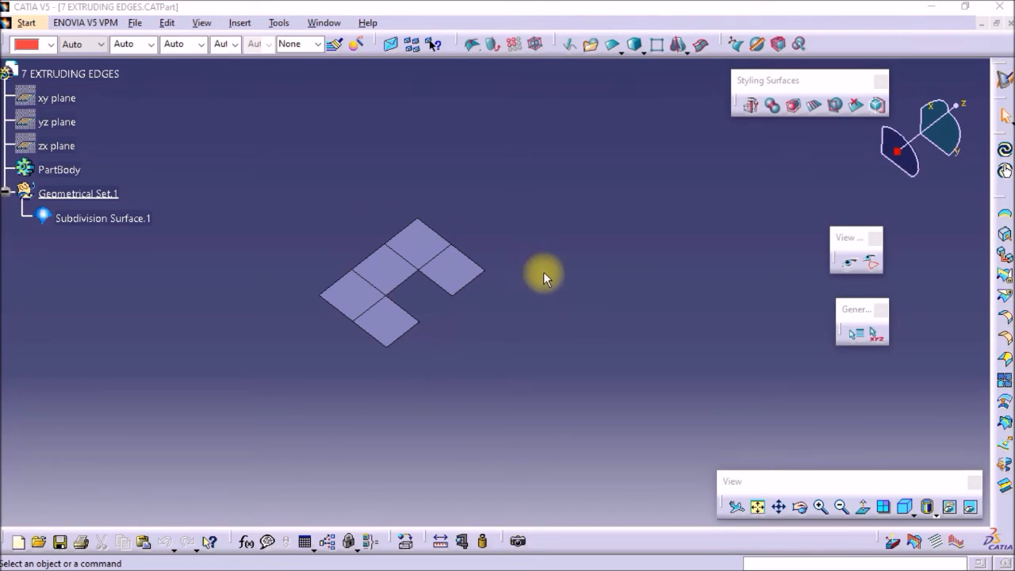
# Switch Extrusion to edge selection and extrude the end edge of the flat surface's upper arm
pyautogui.click(791, 109)
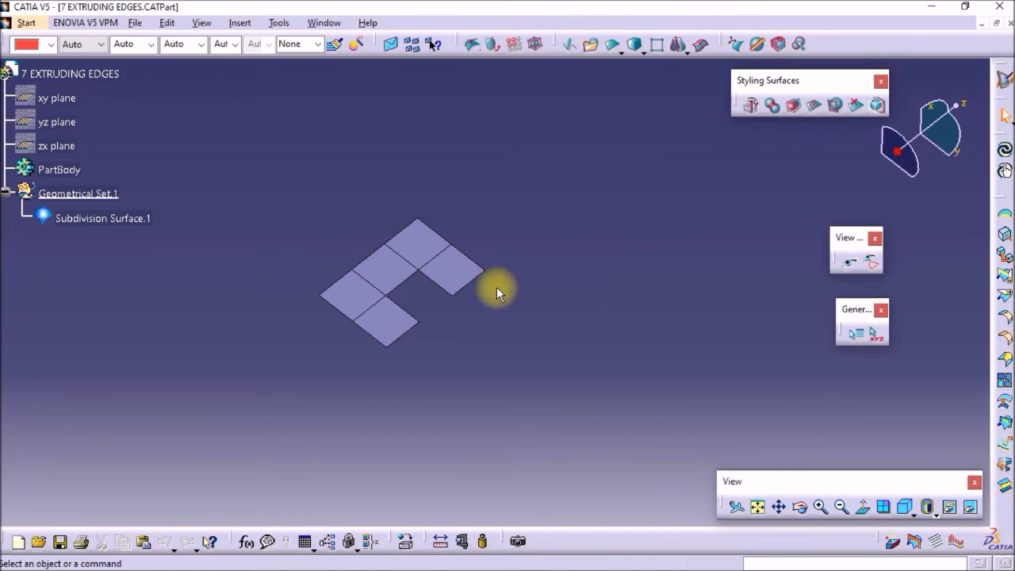
pyautogui.click(471, 282)
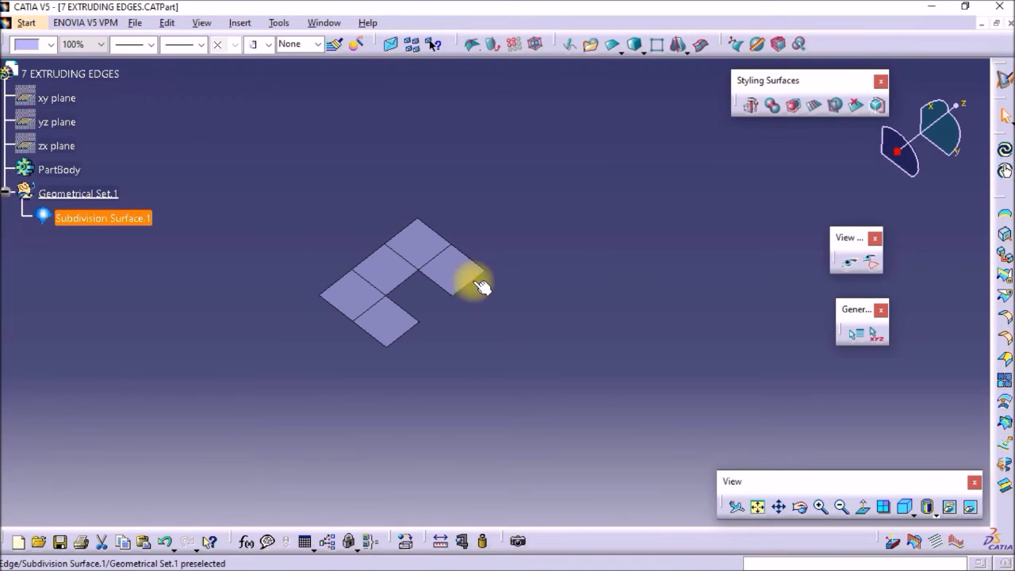
pyautogui.click(449, 272)
pyautogui.press('Escape')
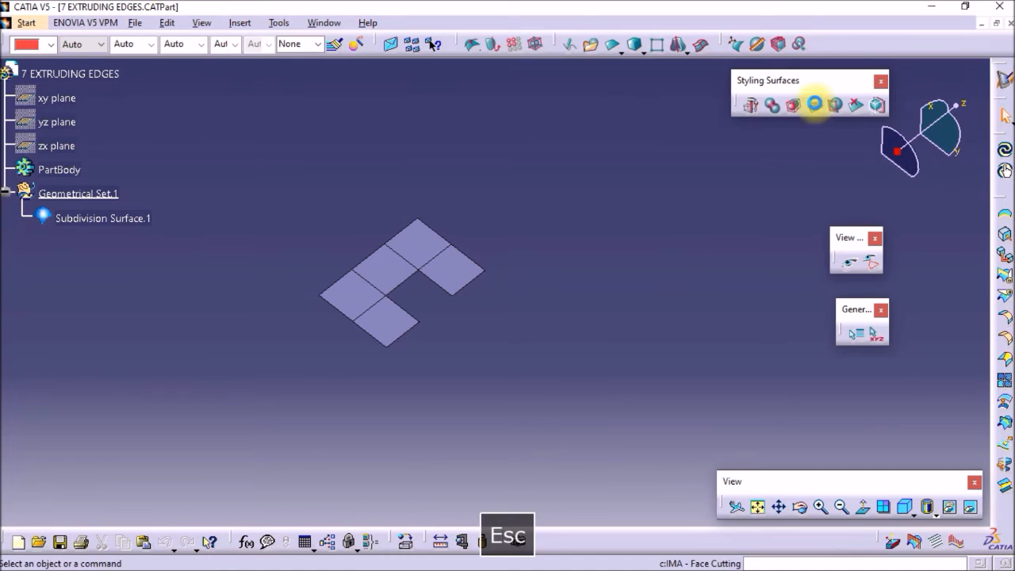
pyautogui.click(798, 111)
pyautogui.click(463, 270)
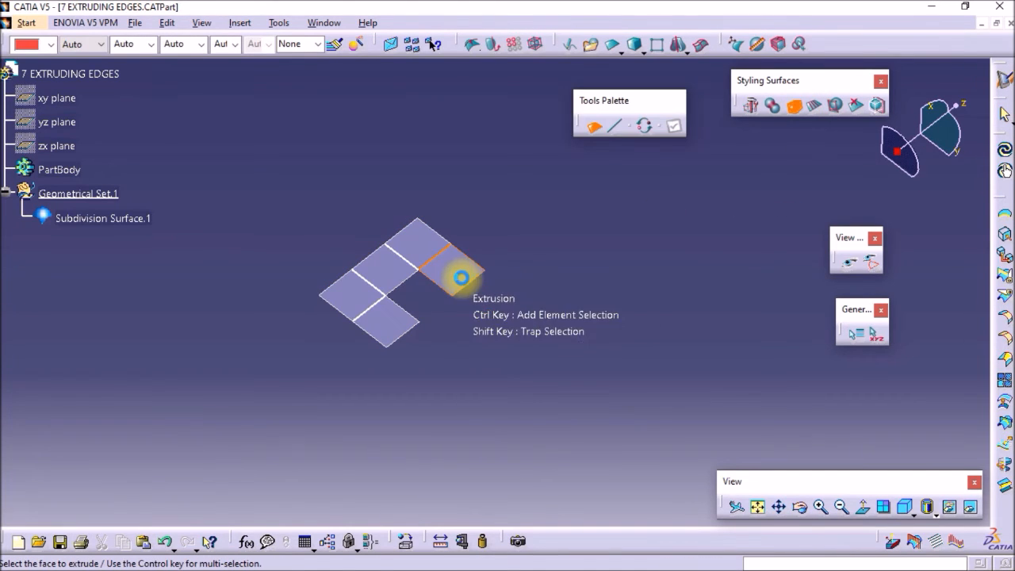
pyautogui.click(615, 126)
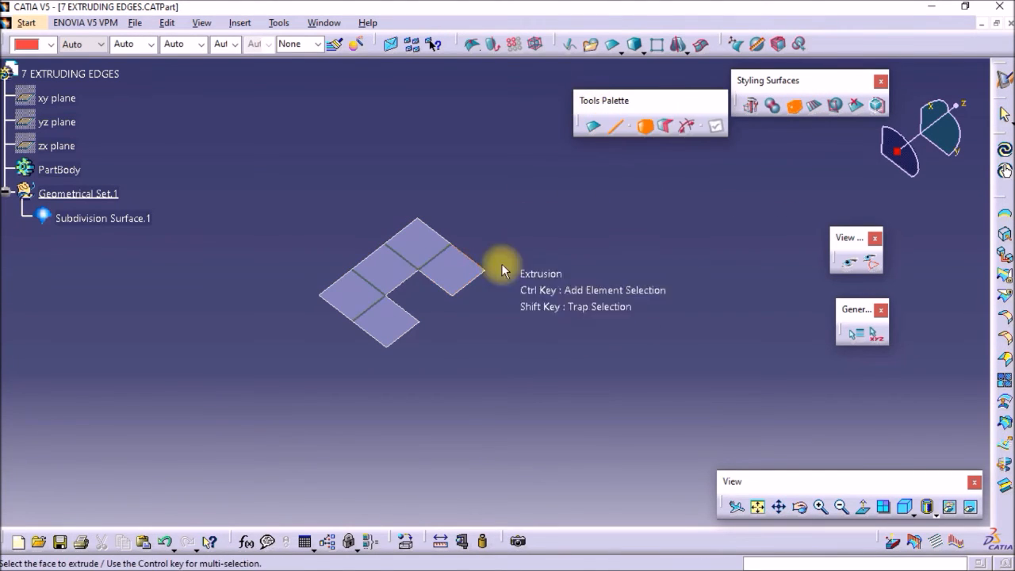
pyautogui.click(464, 290)
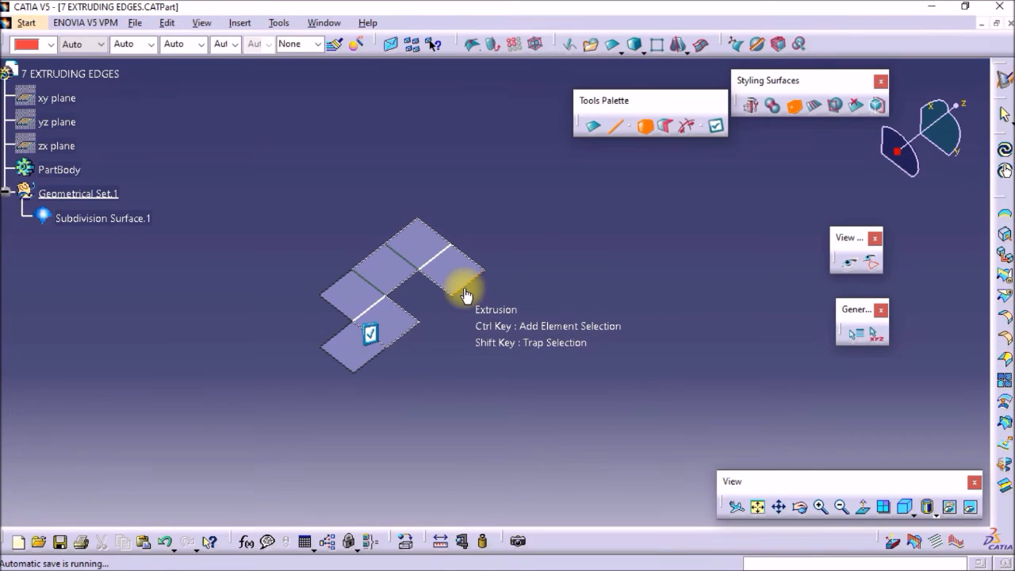
pyautogui.click(467, 293)
pyautogui.click(411, 328)
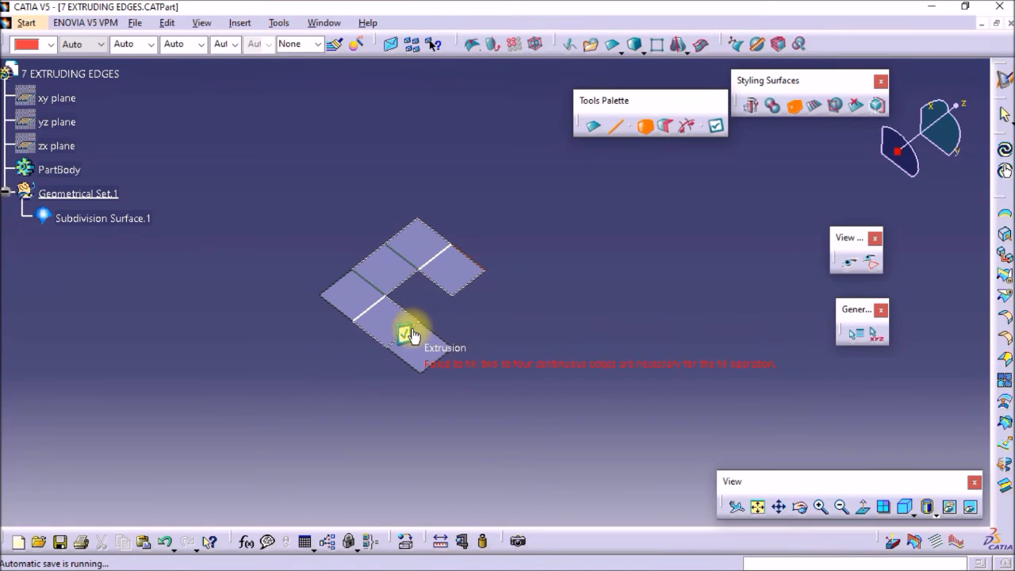
pyautogui.click(467, 290)
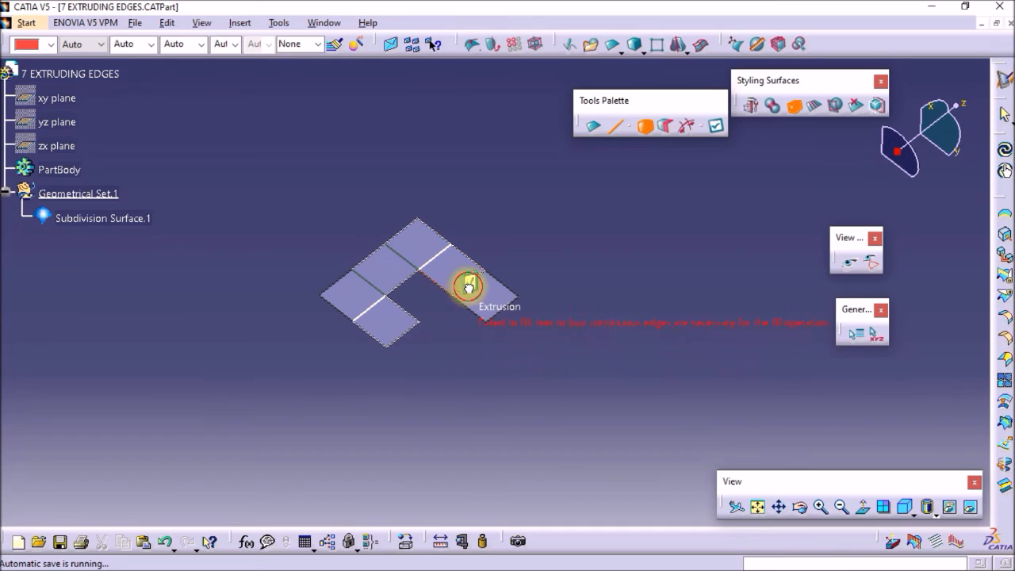
# Extrude the end edge of the flat surface's lower arm and the outer side edge of the face added there
pyautogui.click(408, 337)
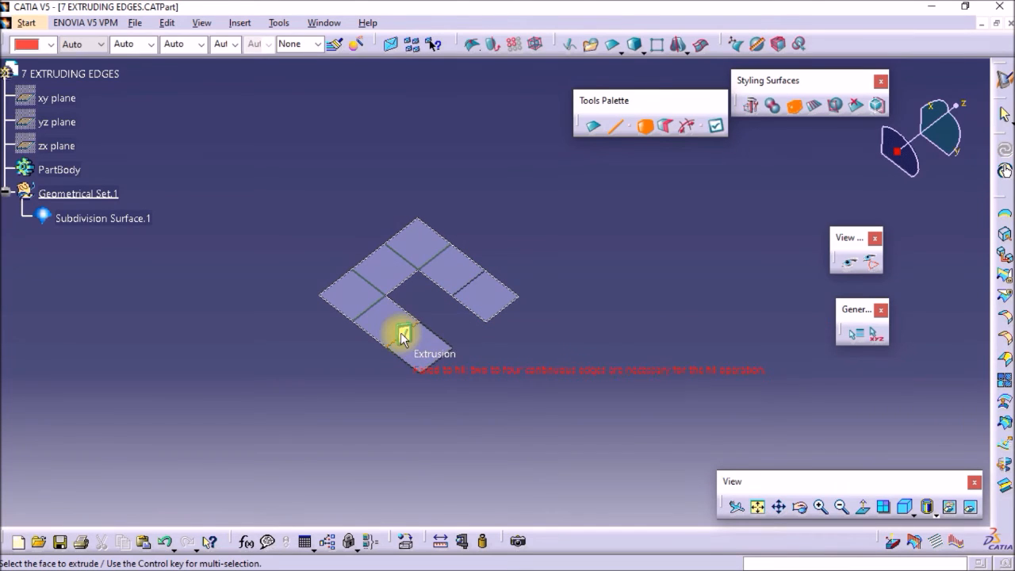
pyautogui.click(391, 355)
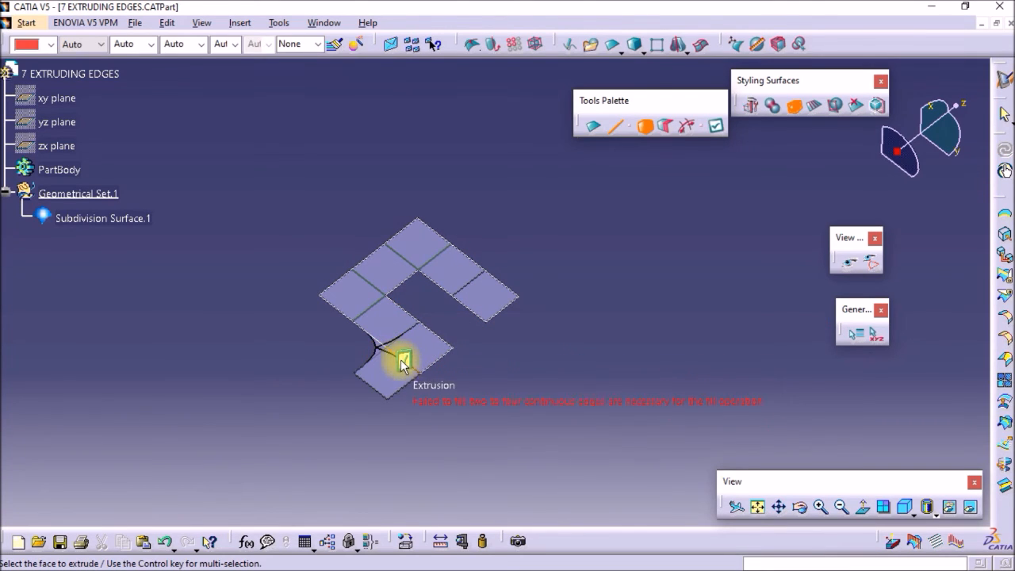
pyautogui.click(402, 359)
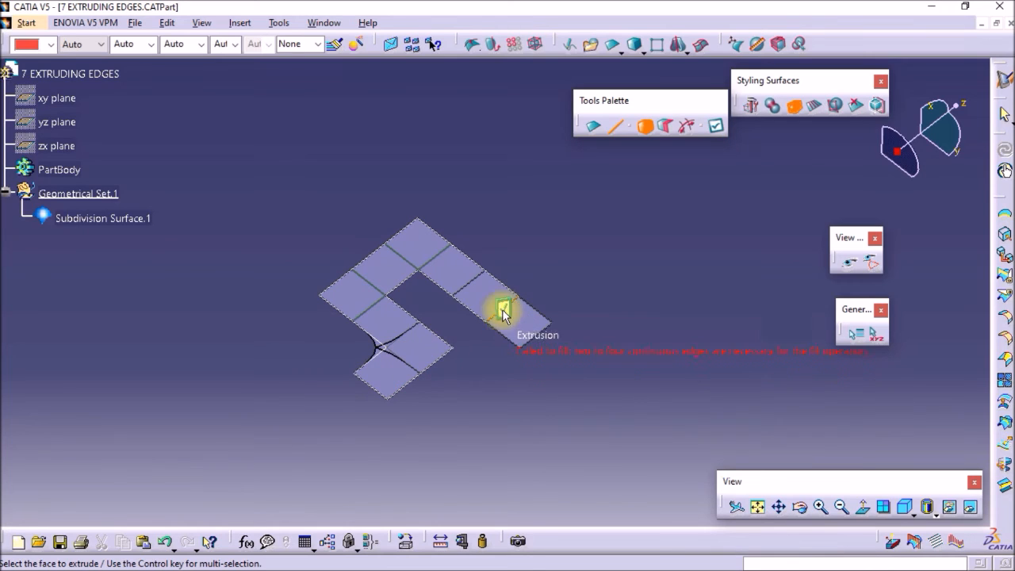
# Lengthen the flat surface's upper arm by another face, extruding its end edge again
pyautogui.click(508, 278)
pyautogui.click(503, 282)
pyautogui.click(447, 231)
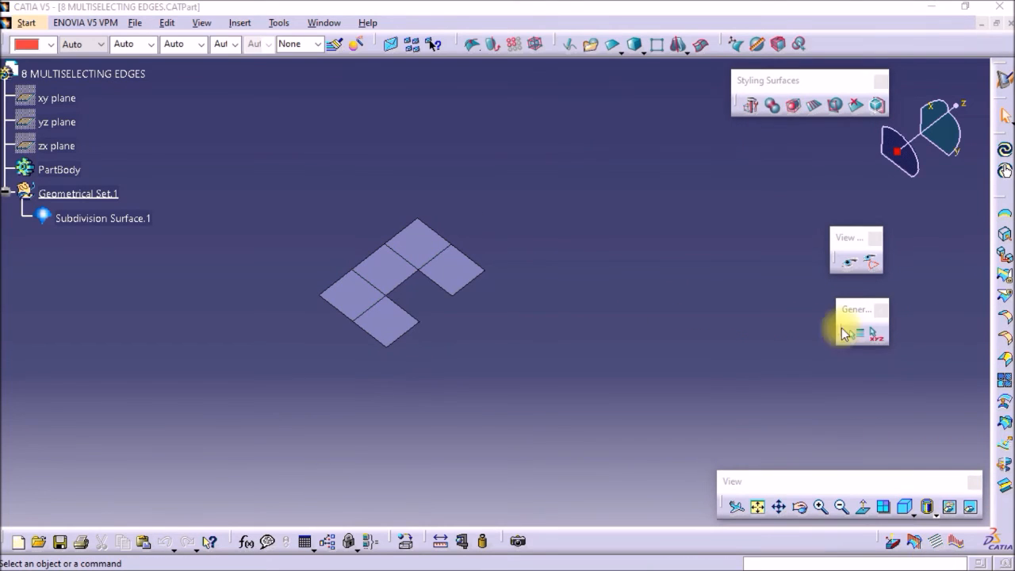
# Extrude the upper arm's two outer side edges and its end edge together so that they wrap around the corner
pyautogui.click(796, 108)
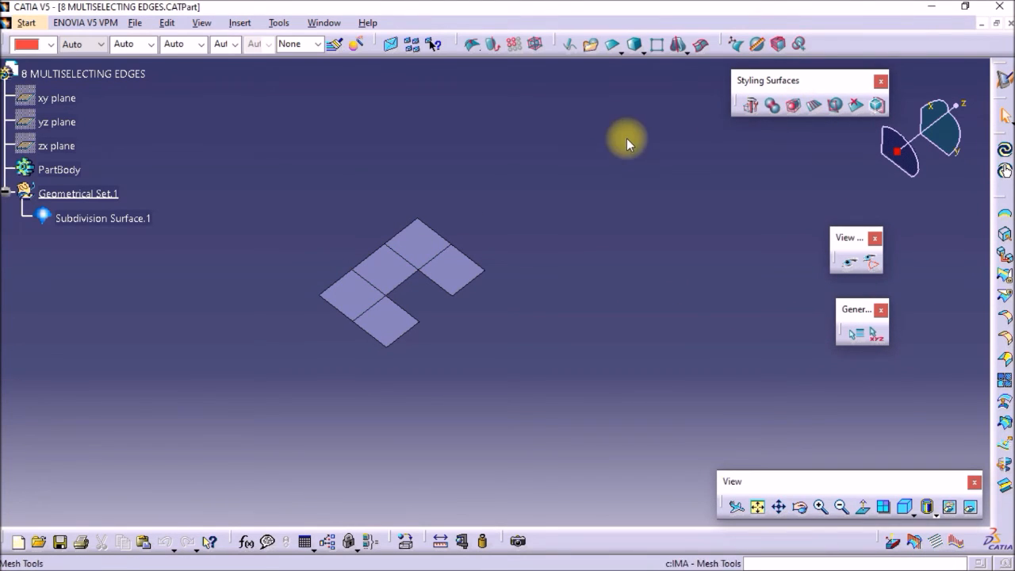
pyautogui.click(792, 107)
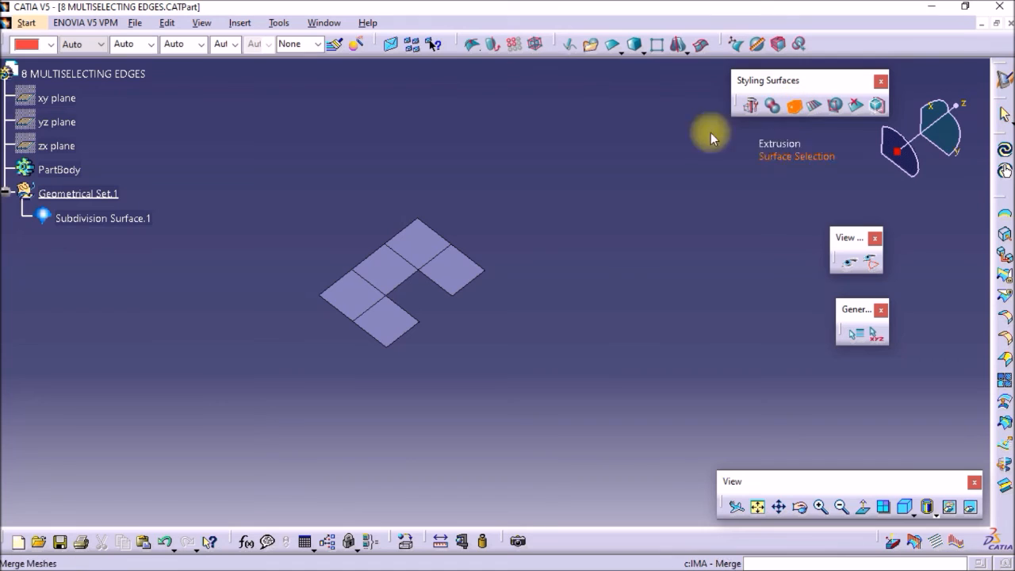
pyautogui.click(442, 231)
pyautogui.keyDown('ctrl'); pyautogui.click(435, 224); pyautogui.keyUp('ctrl')
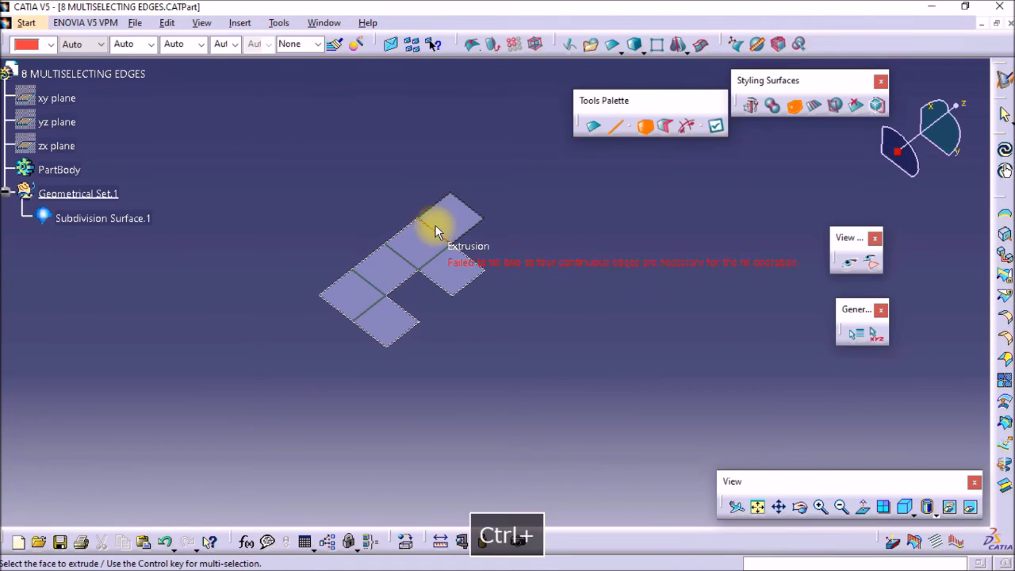
pyautogui.keyDown('ctrl'); pyautogui.click(479, 291); pyautogui.keyUp('ctrl')
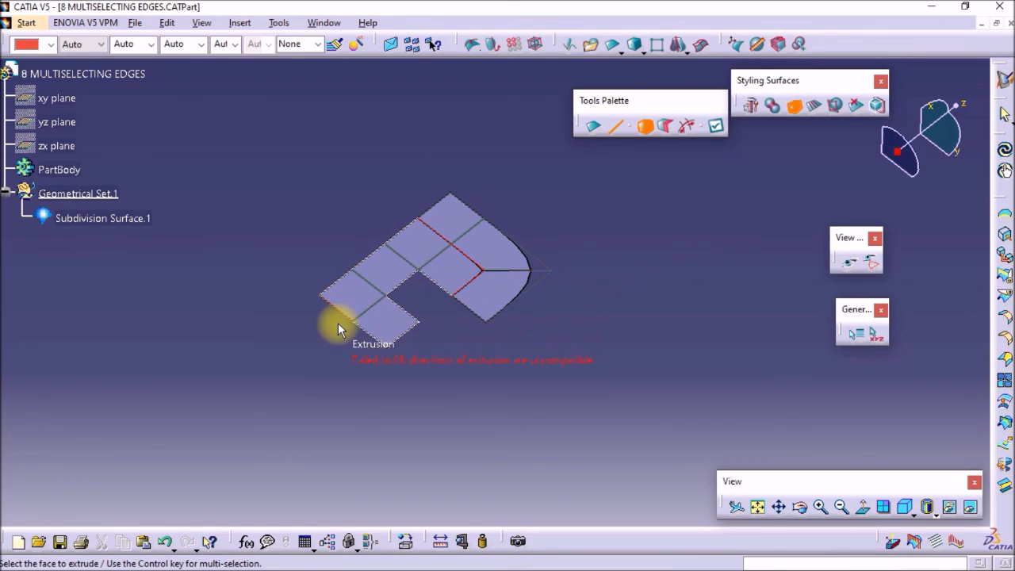
pyautogui.click(714, 125)
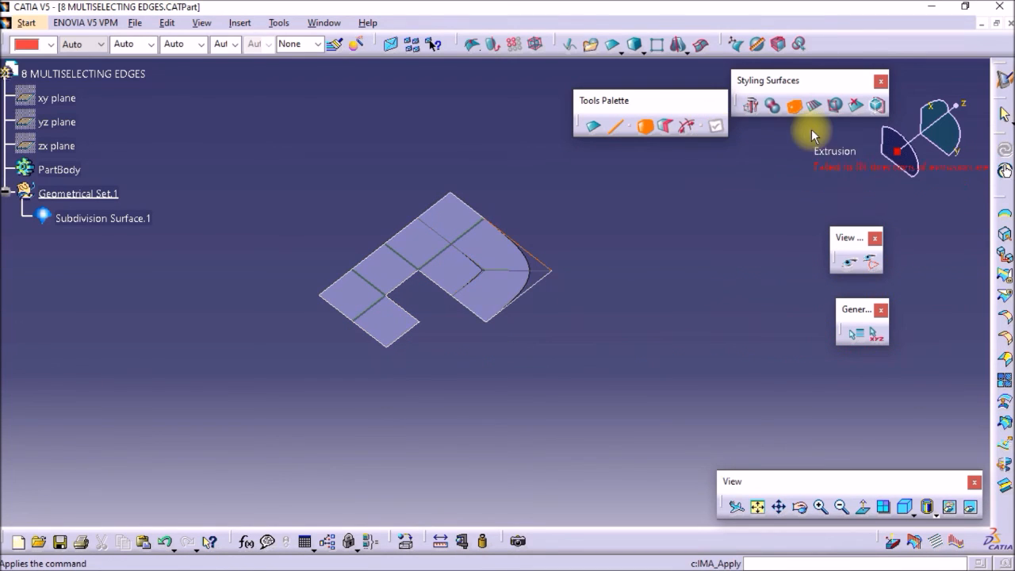
pyautogui.press('Escape')
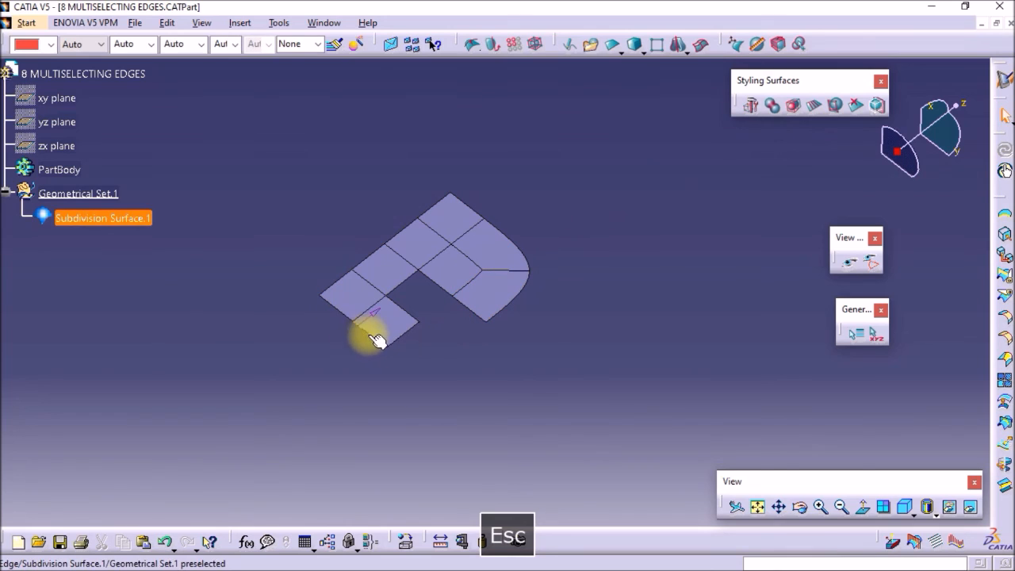
# Extrude the two adjacent outer side edges along the lower arm together and apply the modification
pyautogui.click(339, 317)
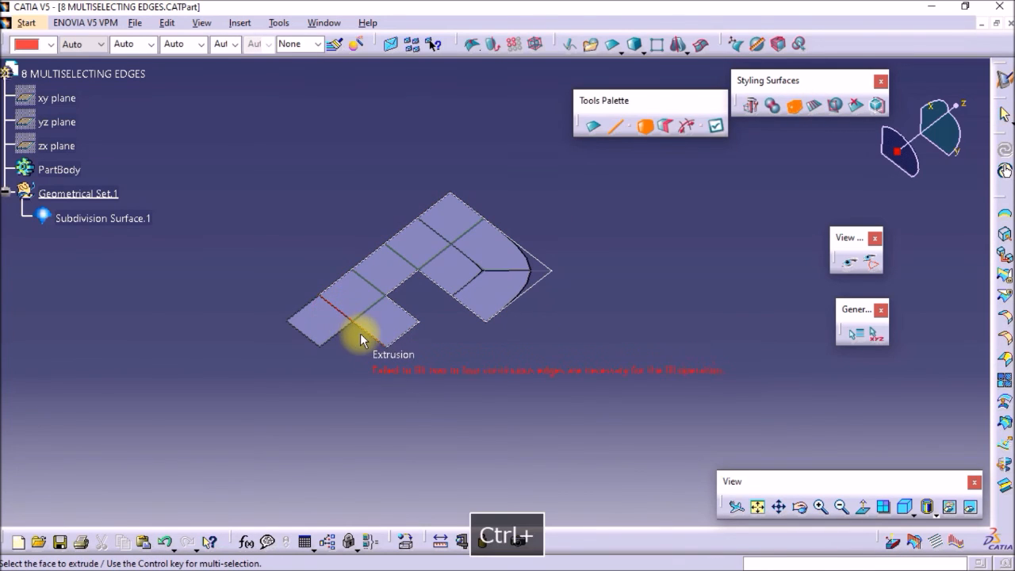
pyautogui.keyDown('ctrl'); pyautogui.click(358, 331); pyautogui.keyUp('ctrl')
pyautogui.press('Escape')
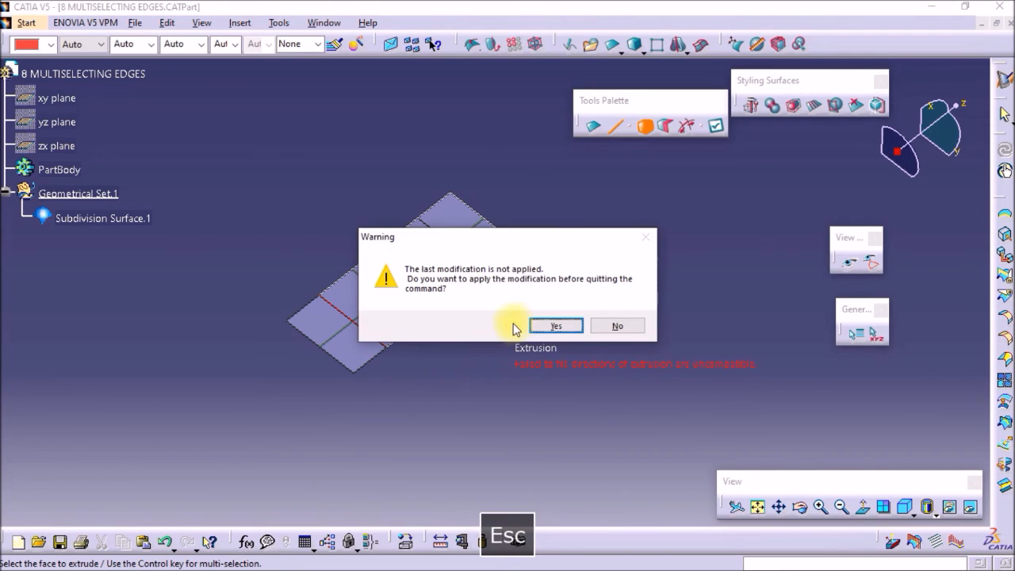
pyautogui.click(547, 324)
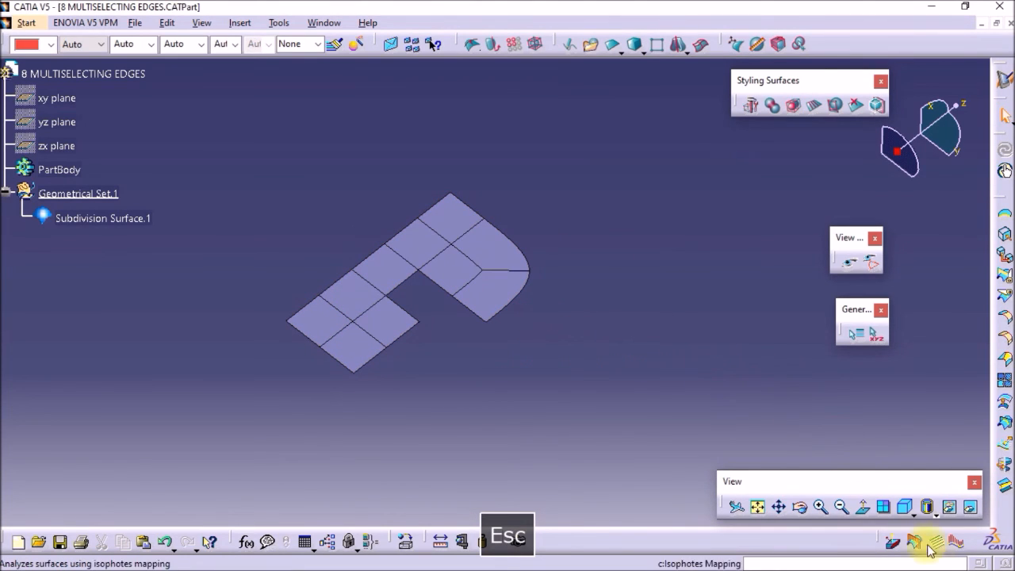